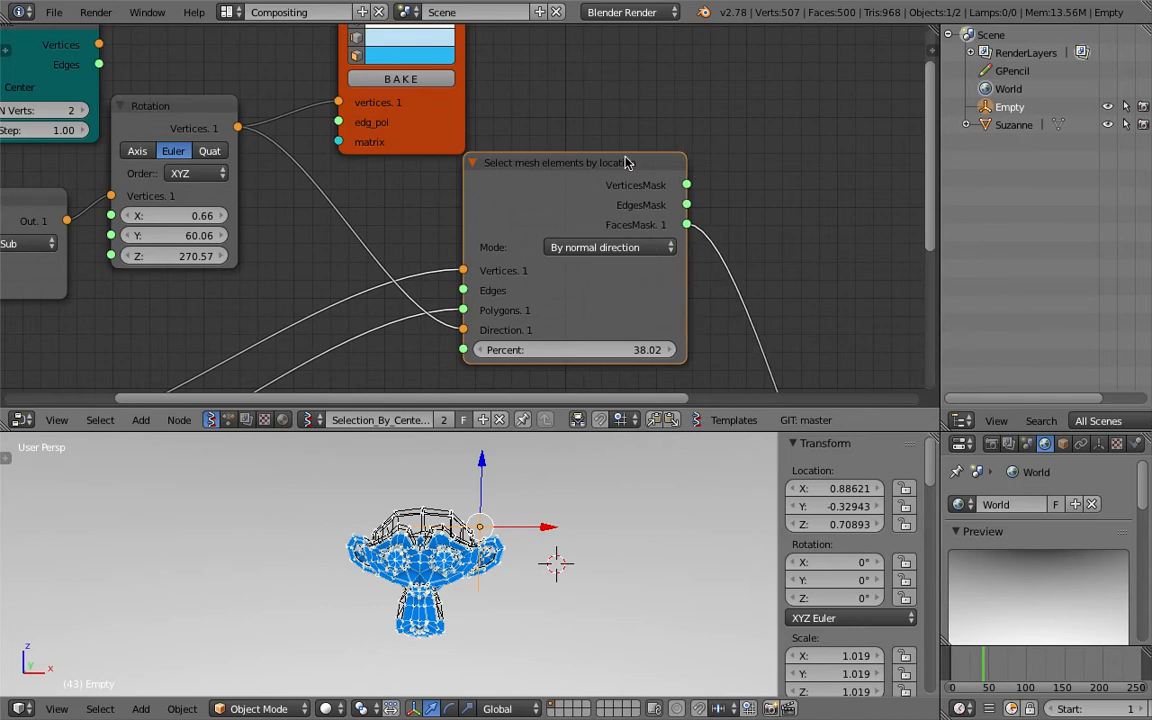
Switch the Select mesh elements by location node to By center and radius and move the Empty to about X 1.42, Y 0.05, Z 1.09
scroll(547, 167, down, 2)
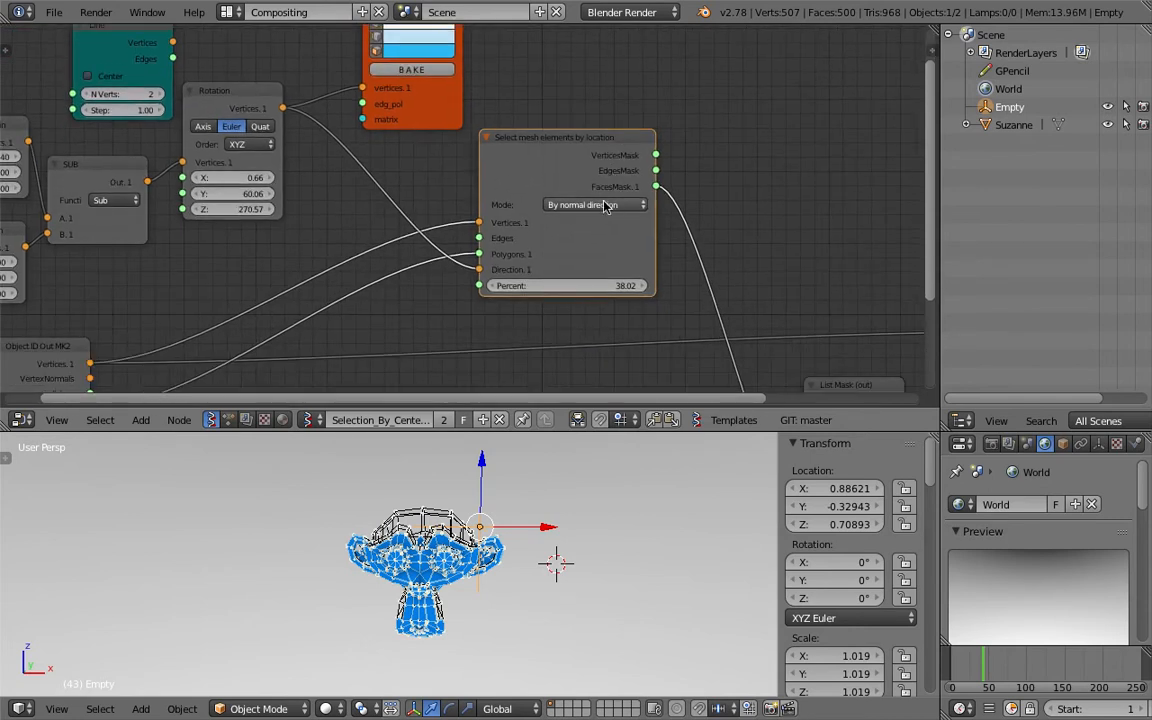
scroll(612, 160, down, 3)
scroll(609, 154, up, 6)
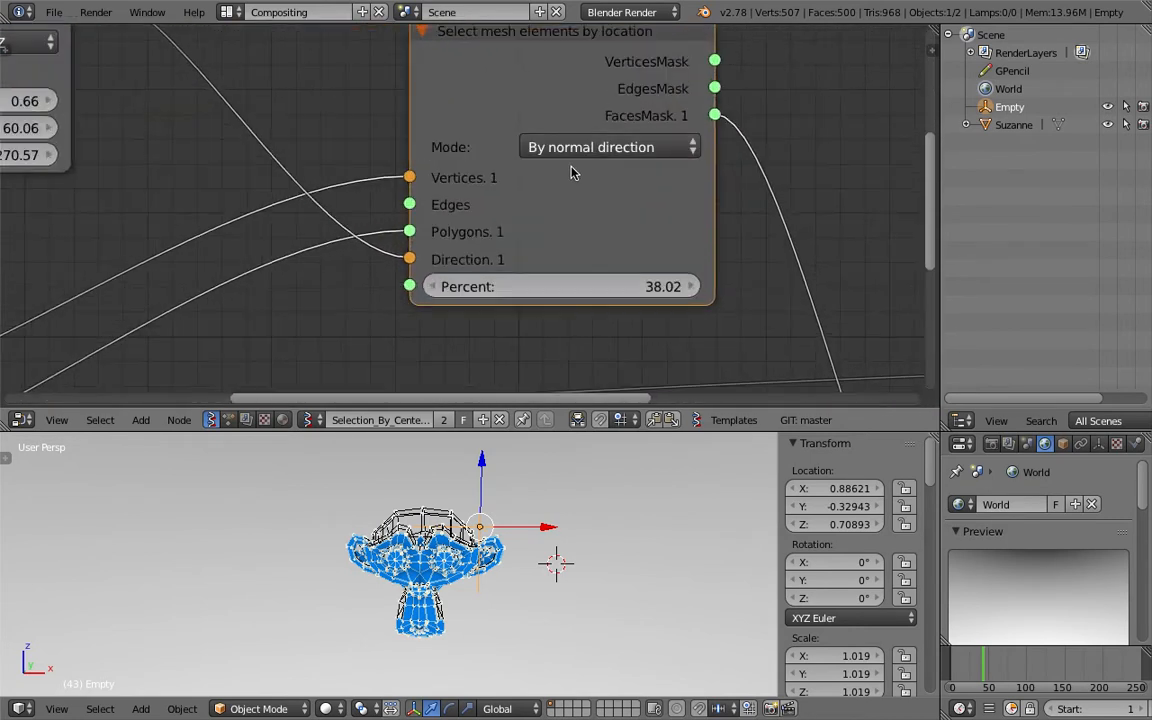
click(580, 148)
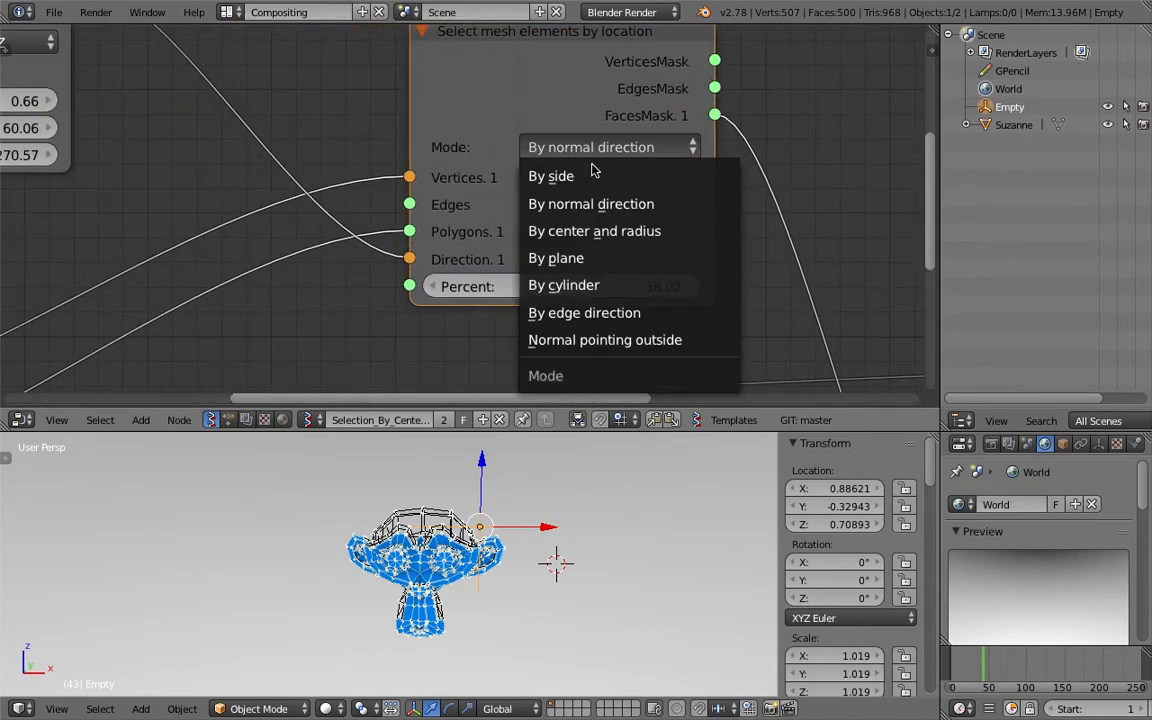
click(595, 236)
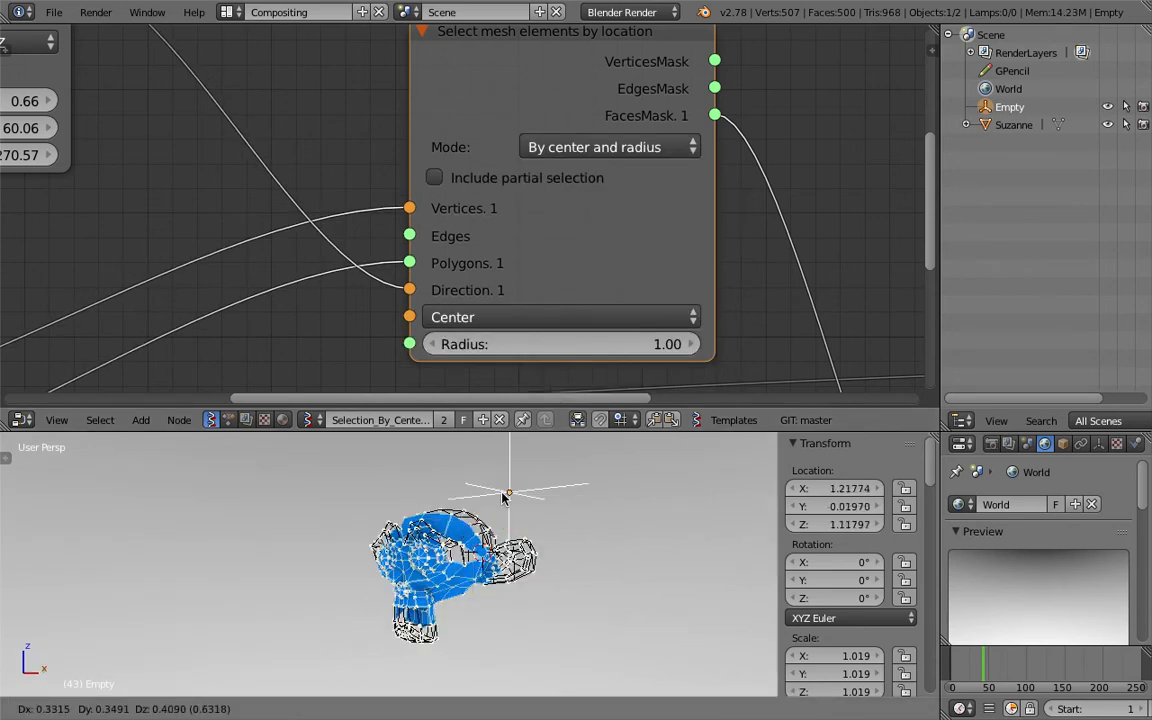
click(556, 572)
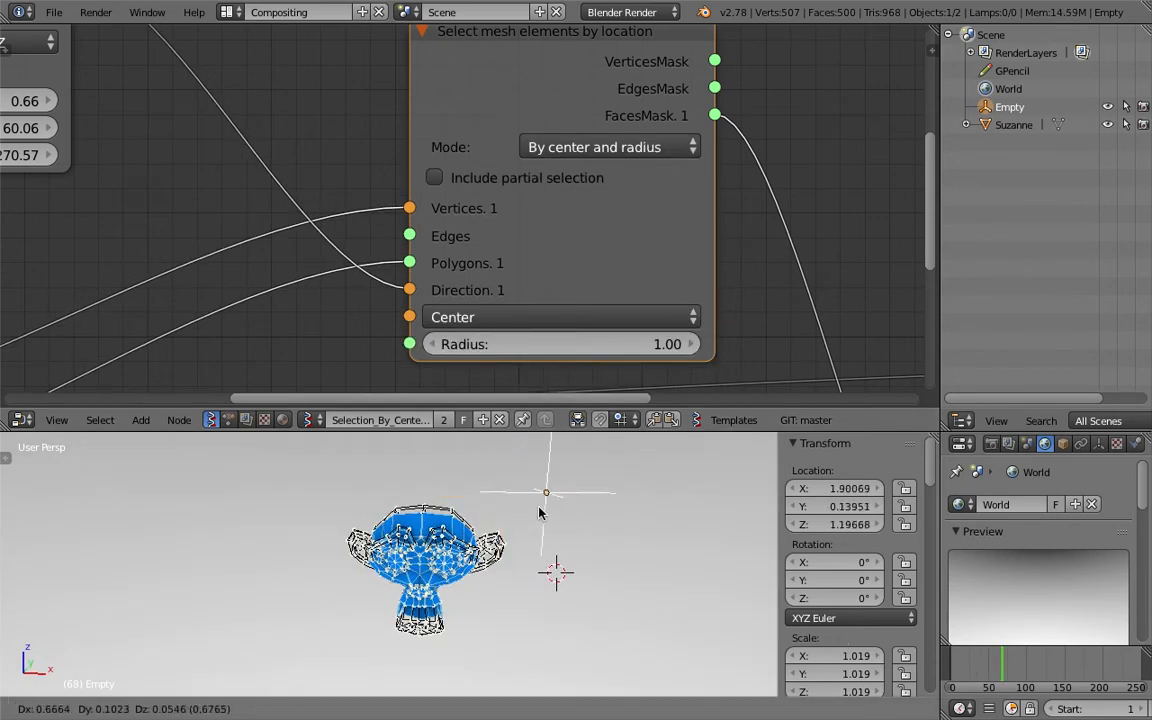
Review the selection modes offered by the Select mesh elements by location node
scroll(545, 482, down, 4)
scroll(517, 215, down, 3)
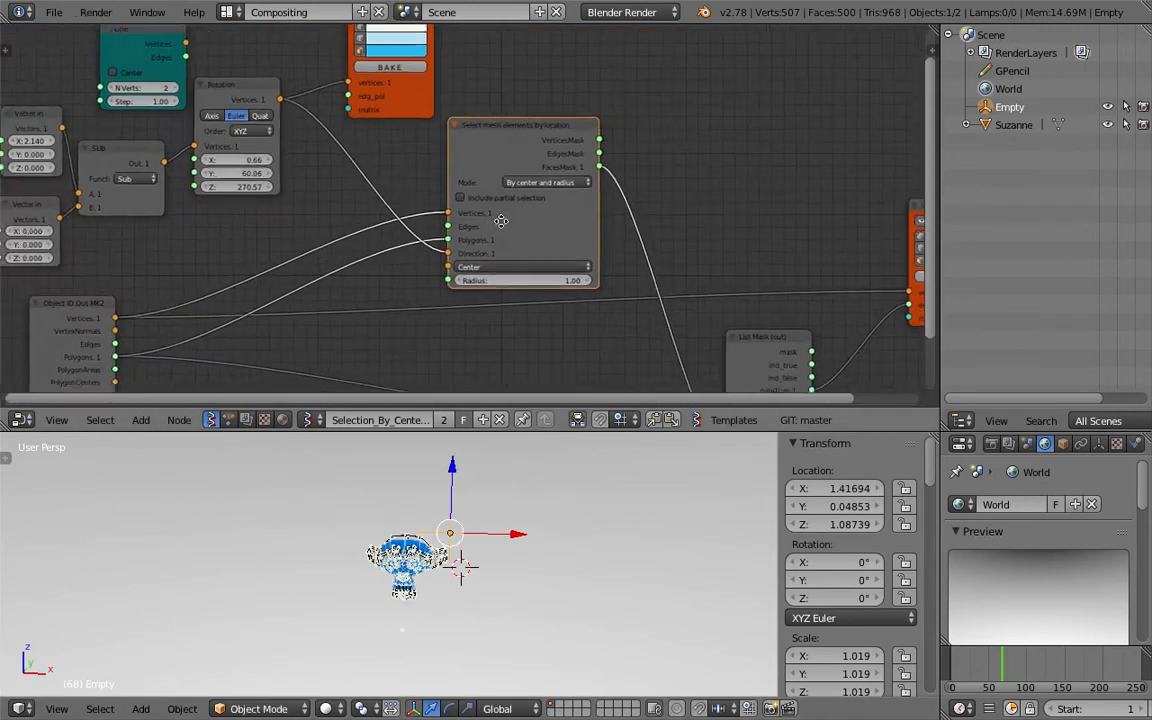
scroll(517, 215, up, 5)
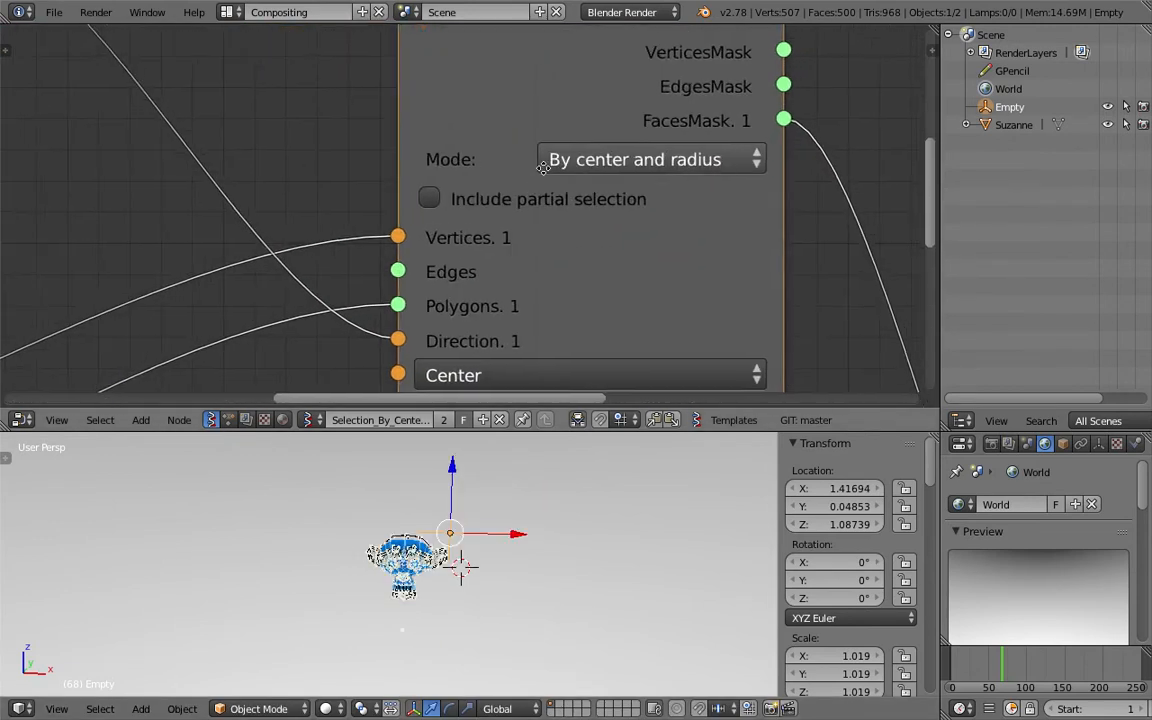
click(565, 166)
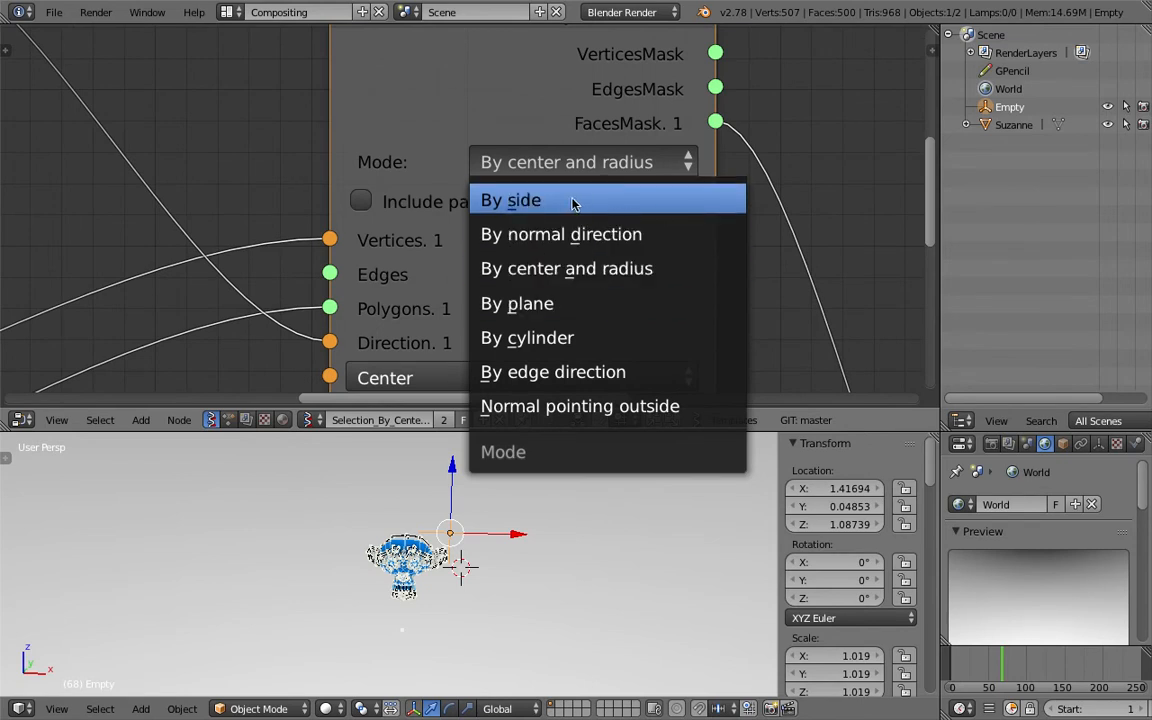
scroll(390, 175, down, 6)
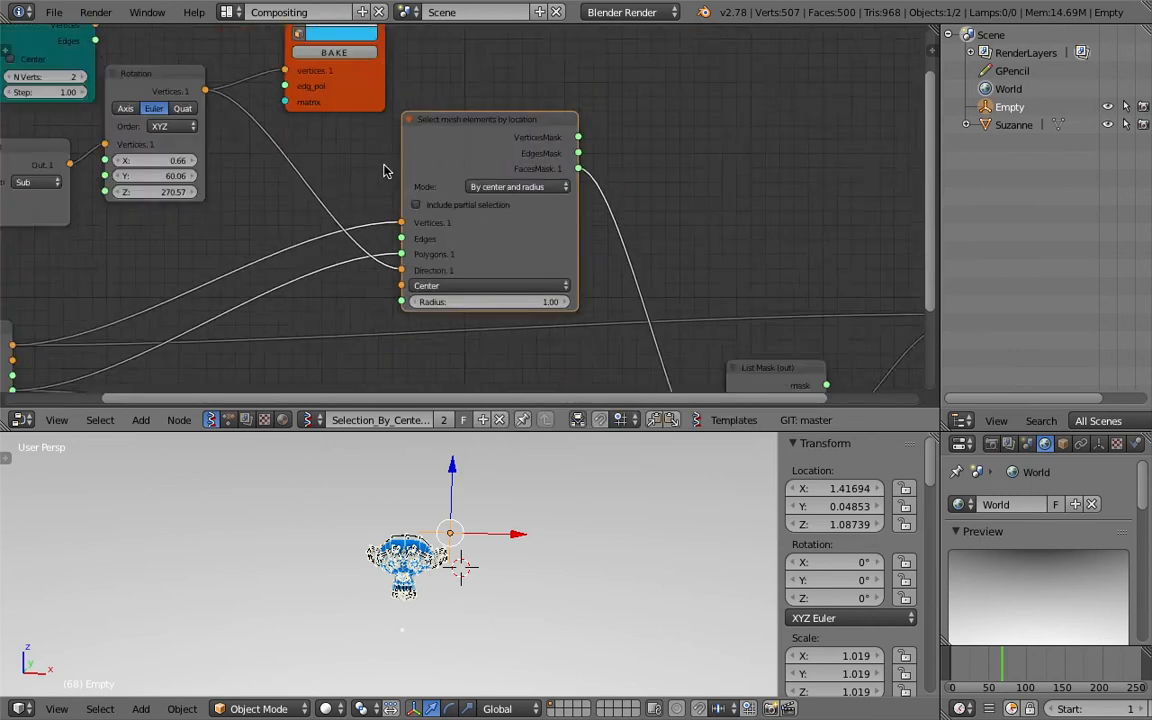
Reposition the Viewer Draw node at the end of the chain and the List Mask (out) node feeding it
mouse_move(762, 203)
mouse_down()
mouse_move(794, 192)
mouse_move(795, 175)
mouse_up()
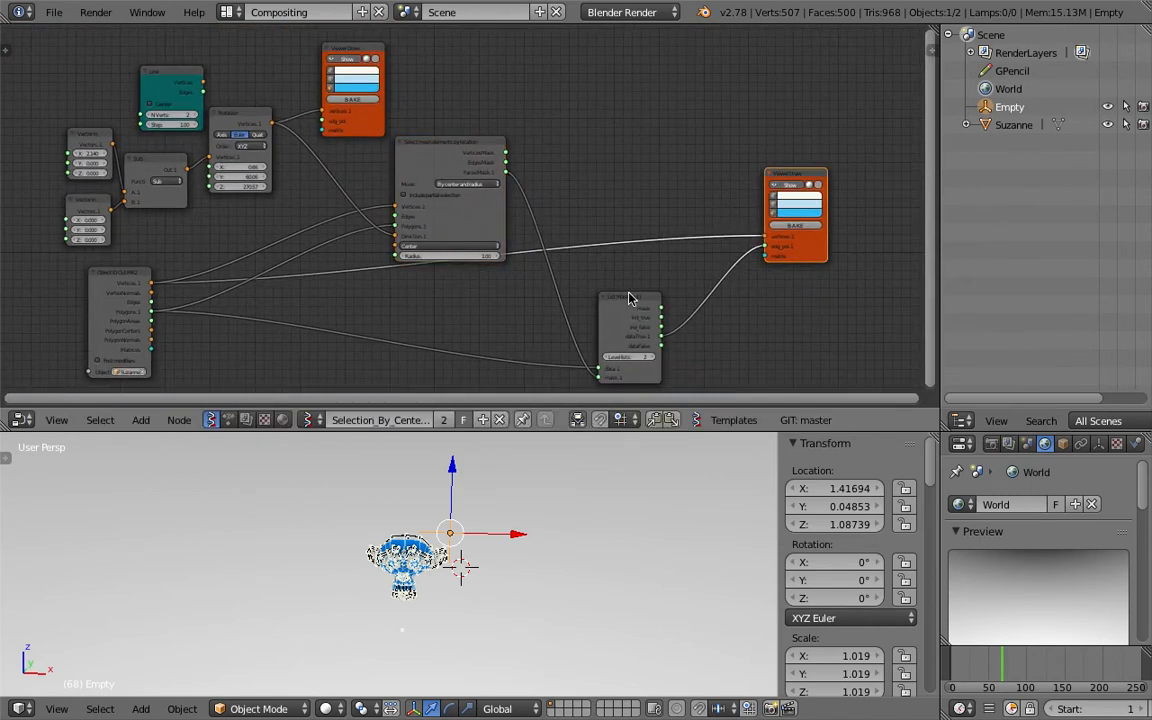
drag(630, 298, 673, 265)
middle_drag(526, 235, 578, 244)
Delete the Select mesh elements by location node and the Line, Vector, Sub and Rotation nodes with their Viewer Draw
click(502, 162)
scroll(485, 163, up, 2)
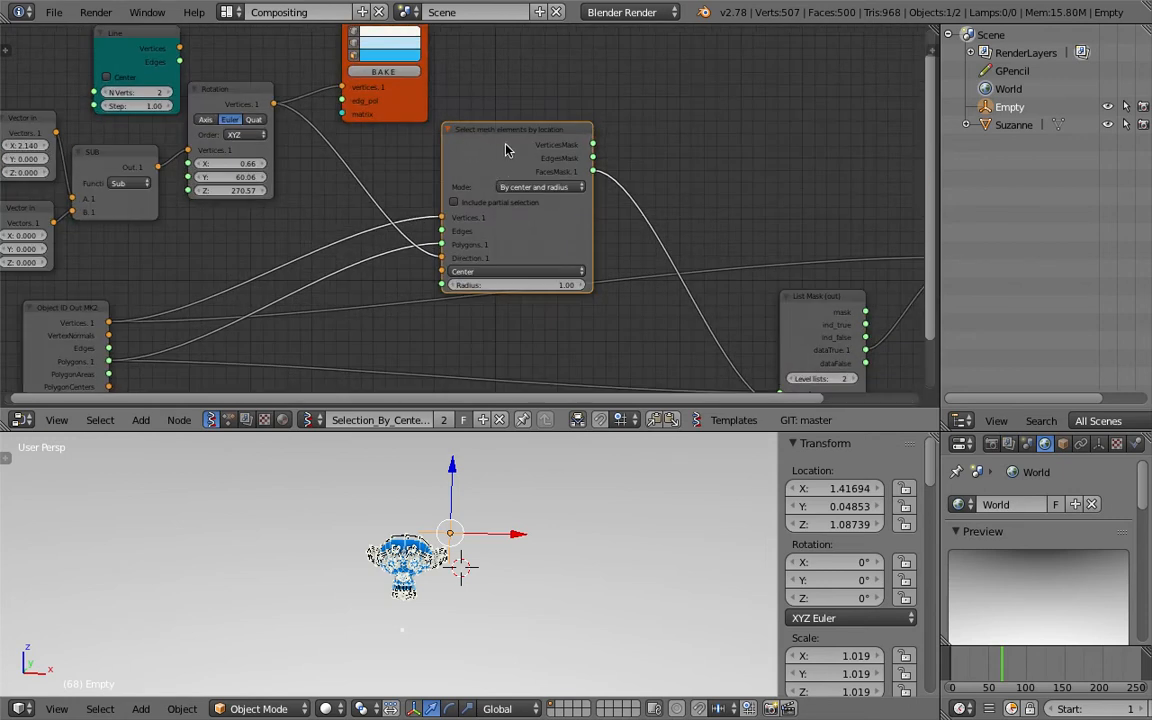
key(x)
scroll(502, 140, down, 2)
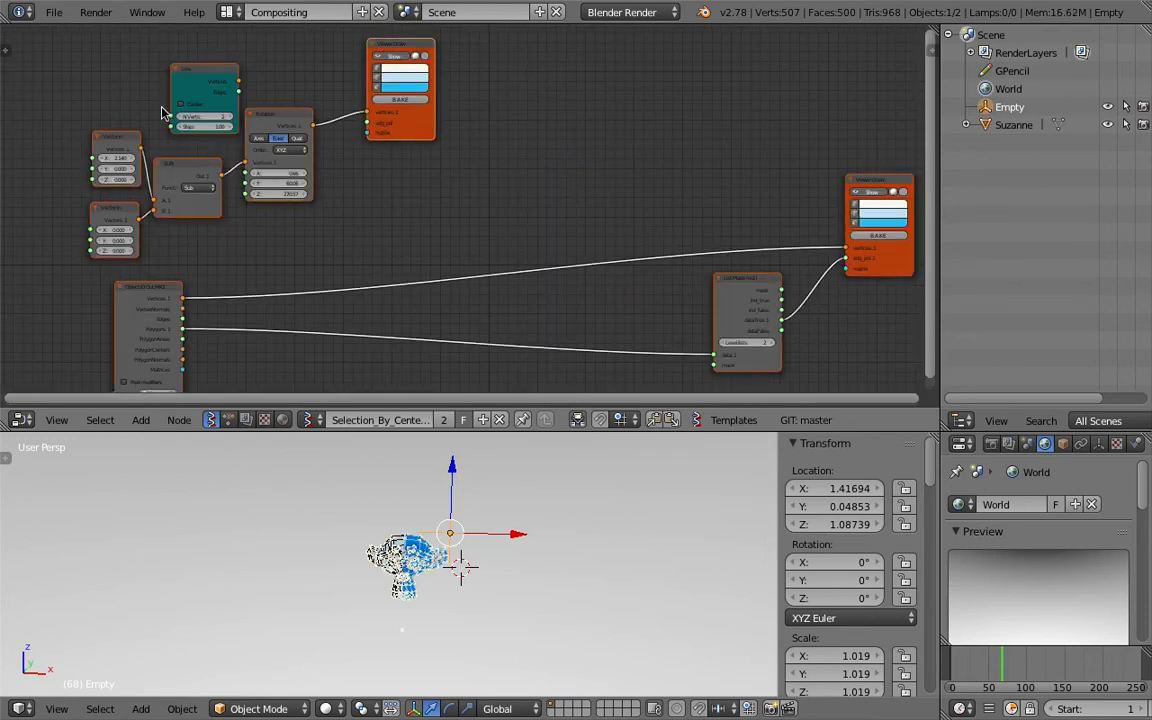
drag(83, 60, 390, 195)
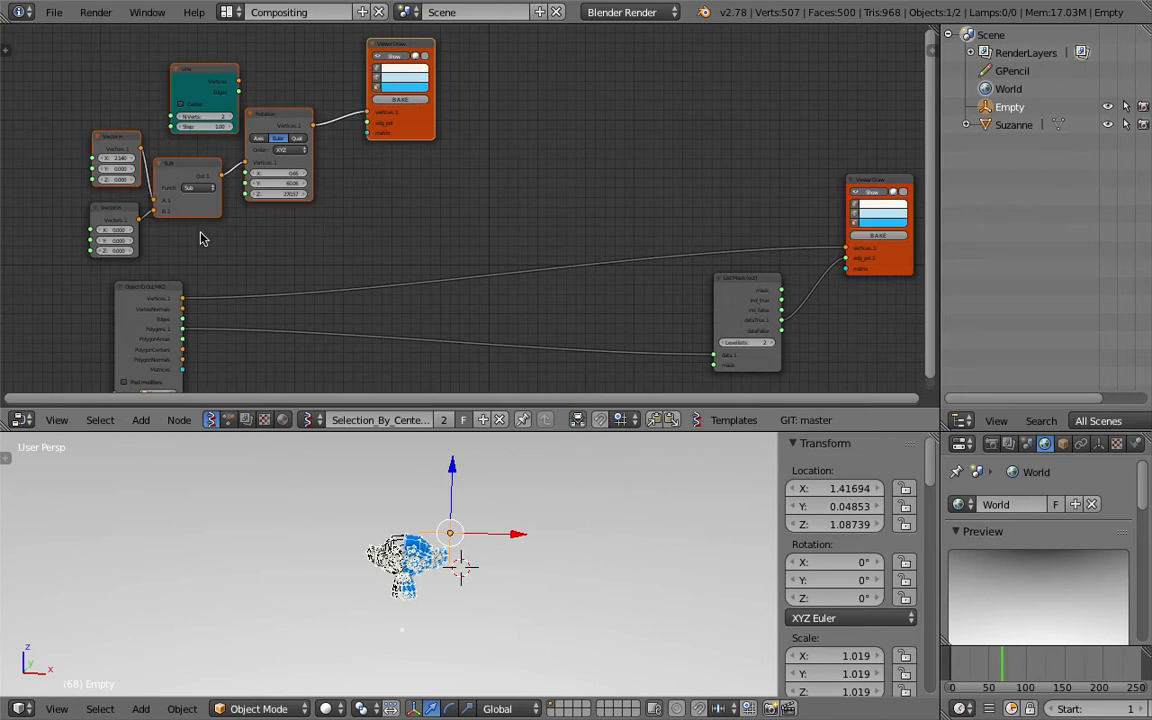
key(x)
key(x)
Arrange the remaining Object ID Out MK2, List Mask (out) and Viewer Draw nodes closer together
middle_drag(233, 258, 247, 211)
drag(185, 244, 224, 215)
scroll(463, 257, up, 1)
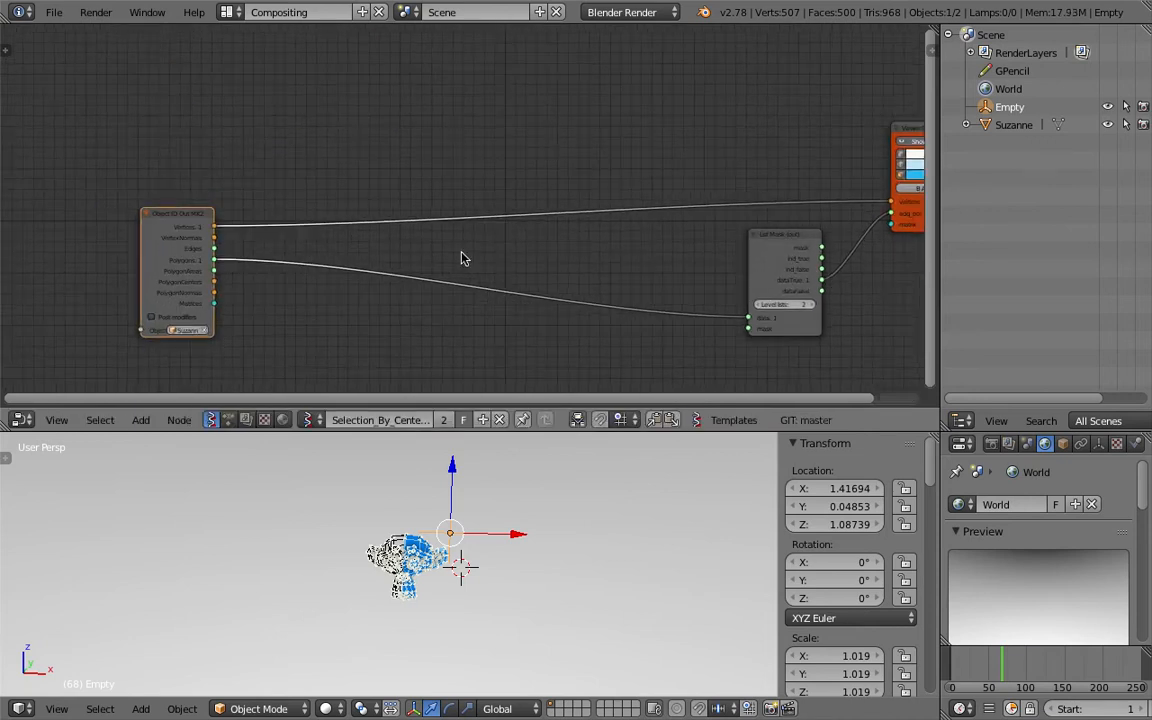
middle_drag(463, 257, 398, 240)
drag(728, 238, 657, 246)
mouse_move(838, 180)
mouse_down()
mouse_move(773, 190)
mouse_move(712, 170)
mouse_up()
drag(630, 232, 579, 232)
scroll(514, 235, up, 1)
scroll(400, 296, up, 1)
middle_drag(360, 294, 396, 292)
scroll(392, 280, up, 1)
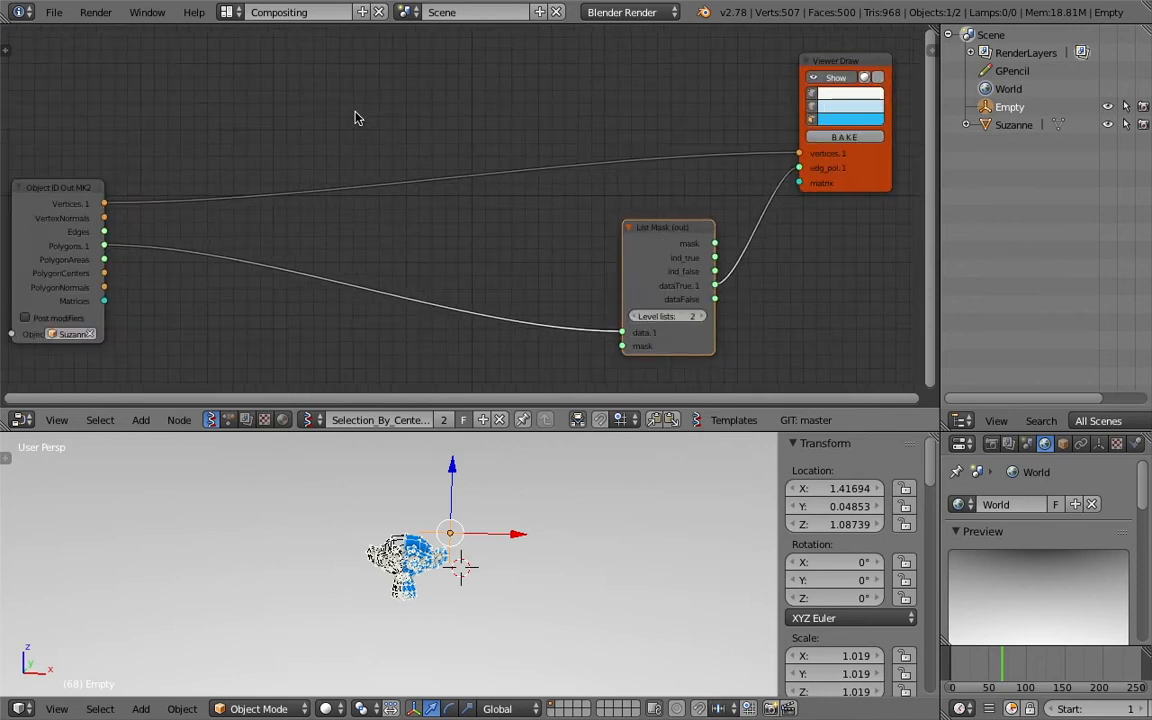
Add a new Select mesh elements by location node above the Vertices link and widen it
key(shift+a)
click(355, 114)
text(sele)
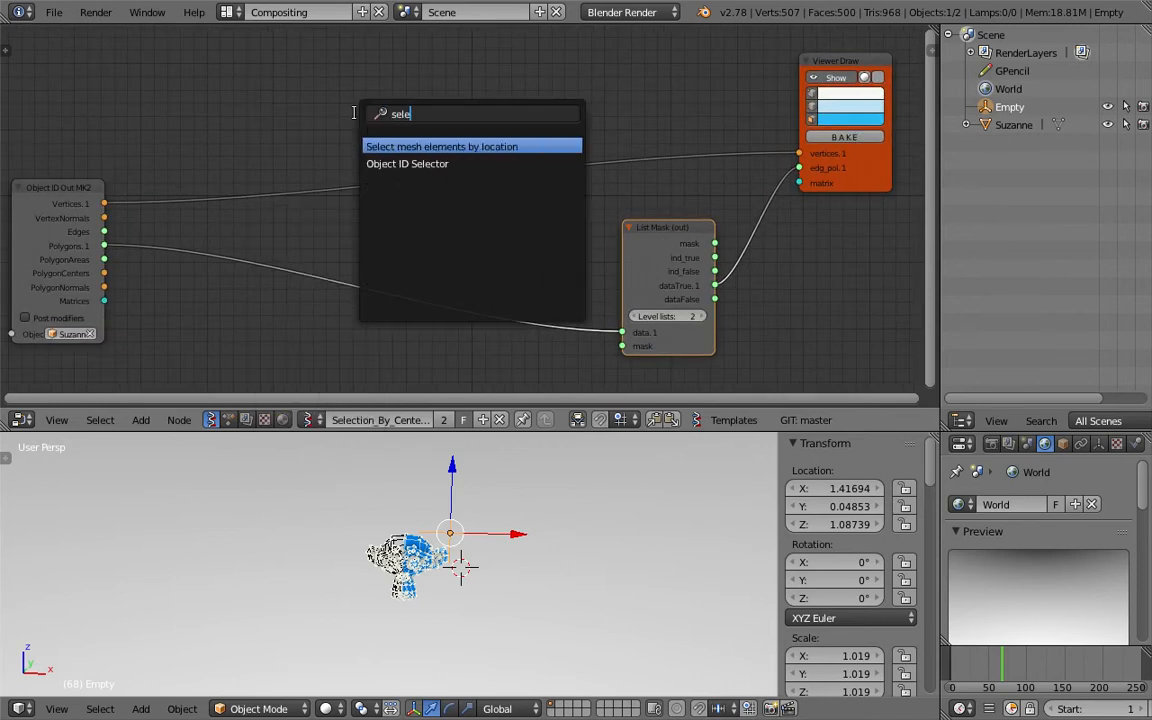
key(Return)
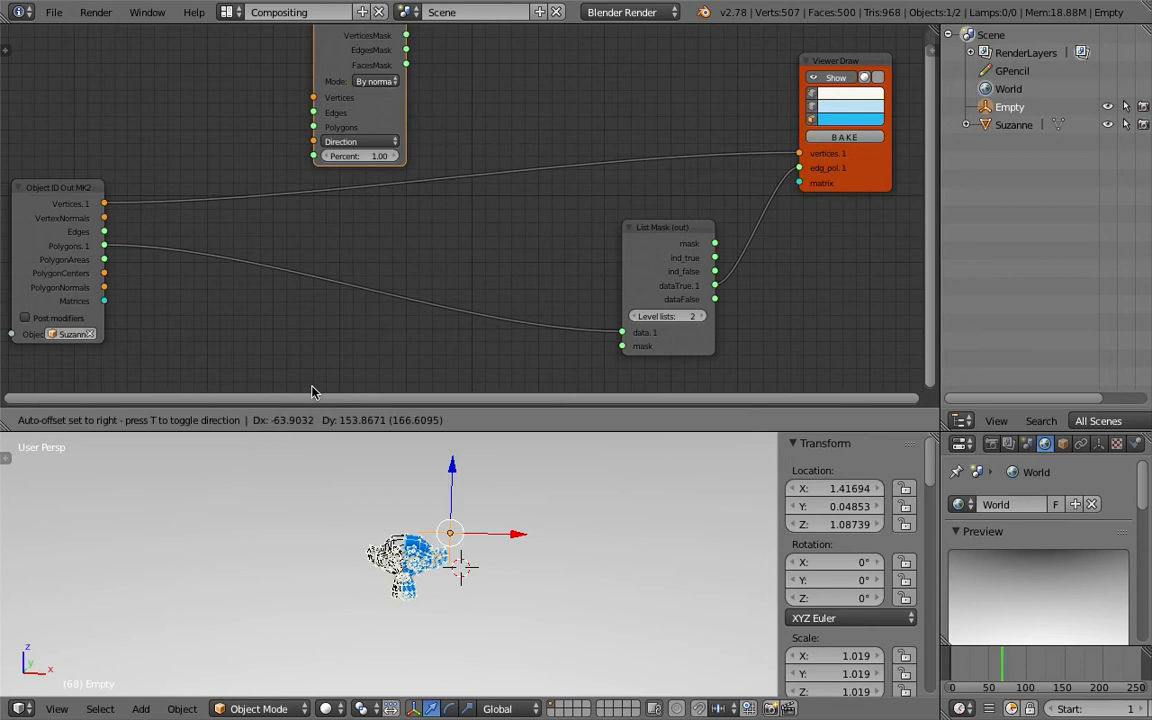
click(362, 149)
middle_drag(362, 149, 381, 278)
drag(418, 207, 492, 207)
Set the new selection node's mode to By side and move the node slightly upward
click(441, 202)
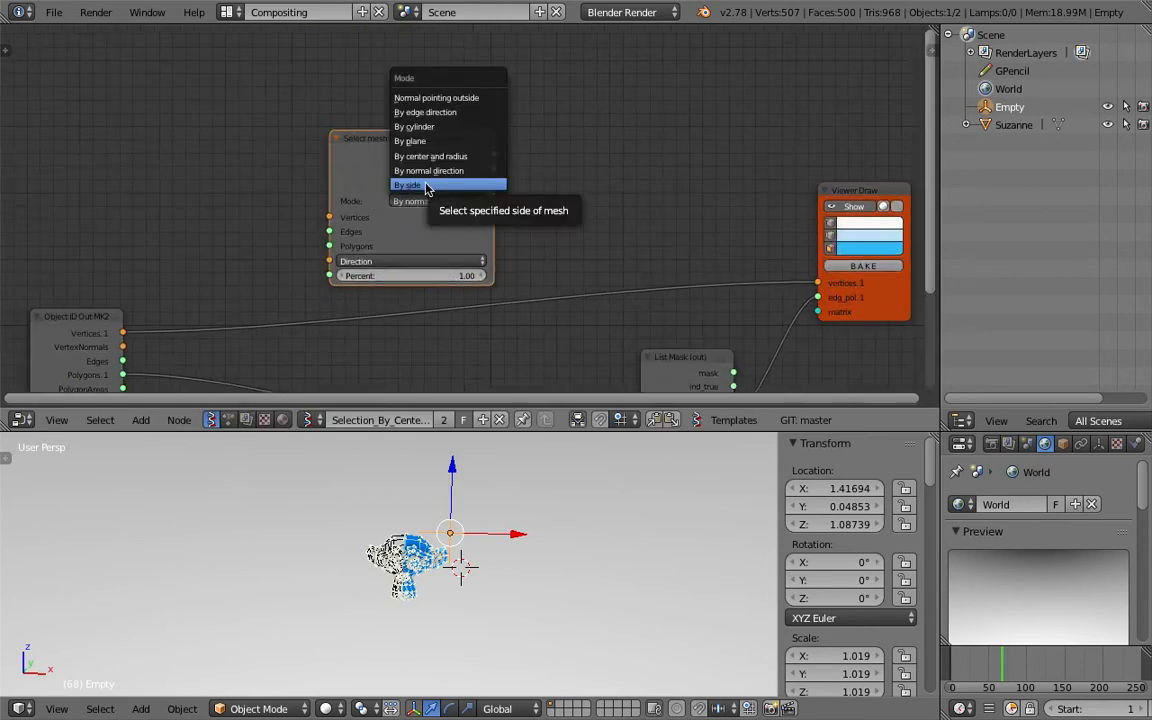
click(427, 188)
drag(467, 244, 470, 218)
scroll(516, 486, up, 3)
middle_drag(500, 490, 476, 489)
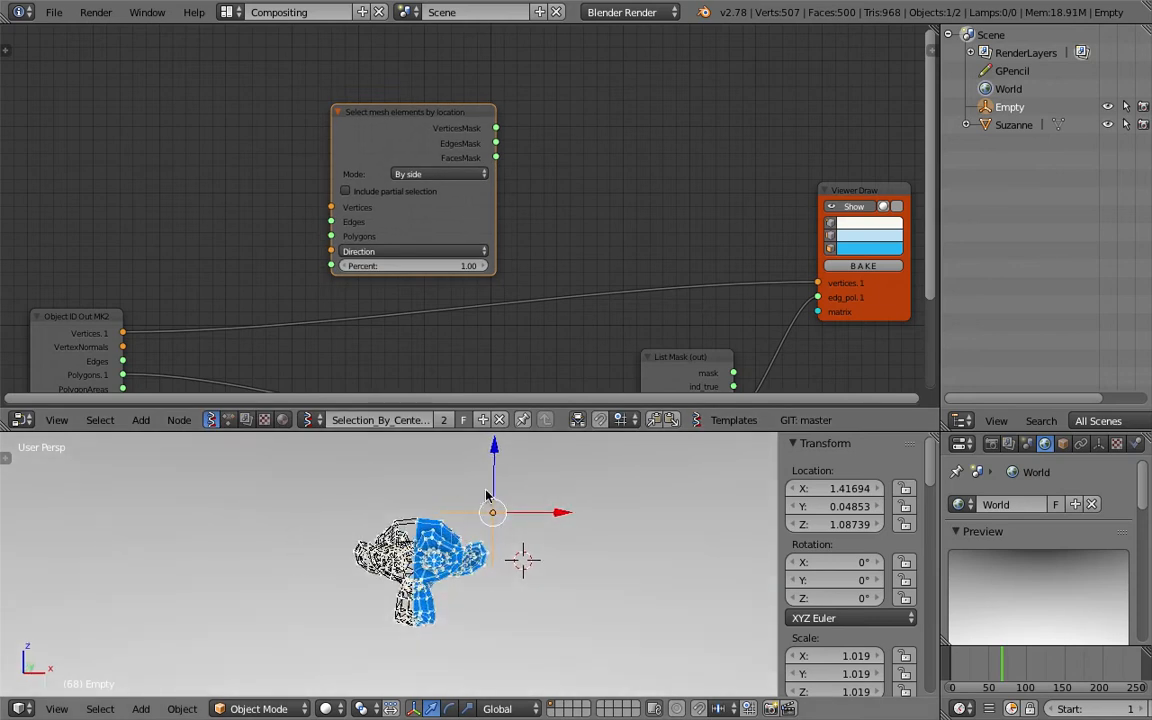
Inspect the default Direction vector of the new selection node
scroll(415, 210, up, 2)
click(415, 207)
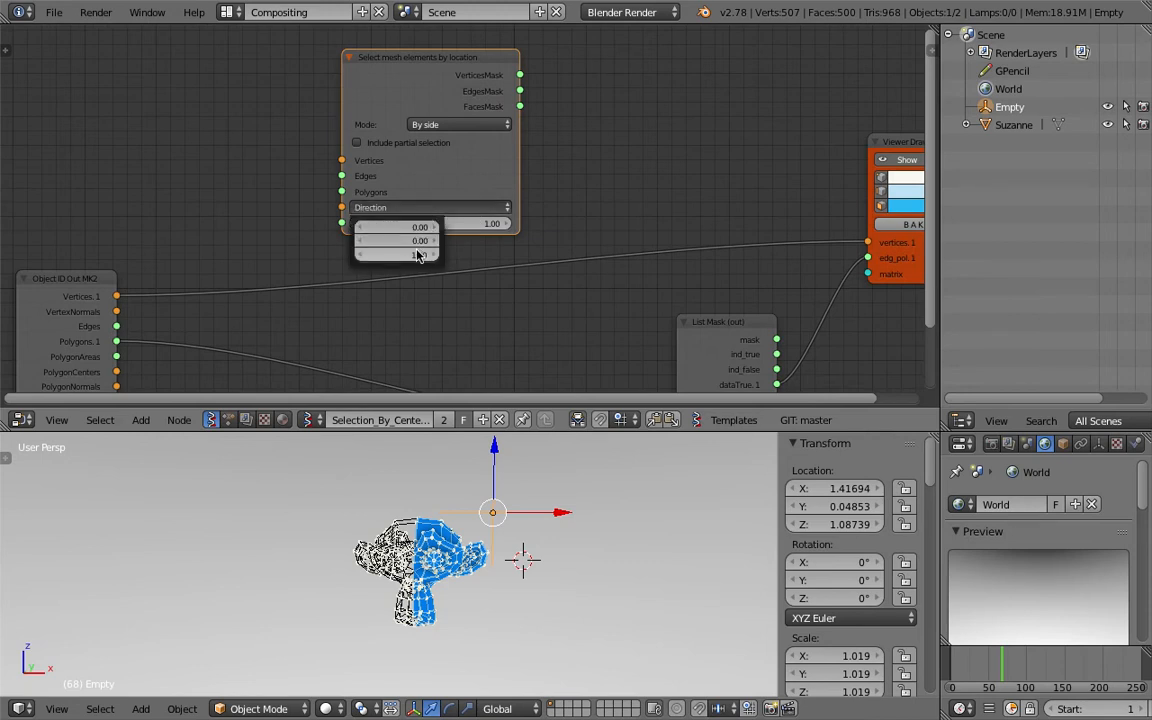
scroll(147, 224, down, 2)
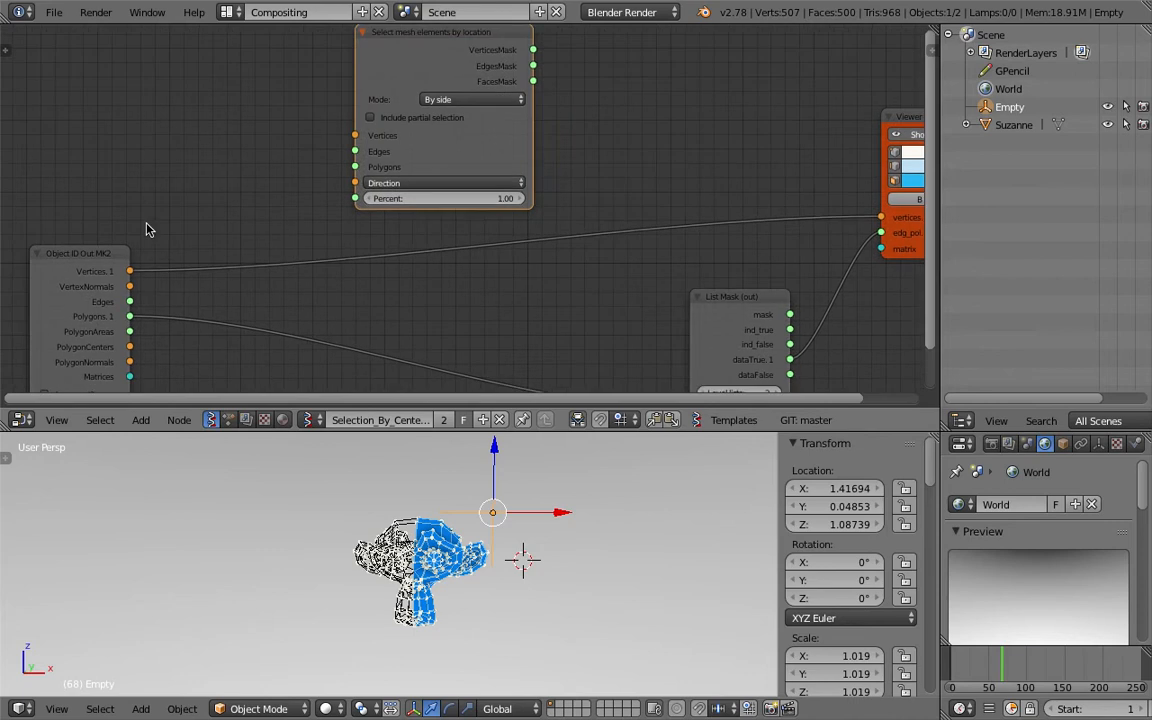
Connect the Vertices and Polygons outputs of Object ID Out MK2 to the matching inputs of the selection node
middle_drag(208, 256, 204, 257)
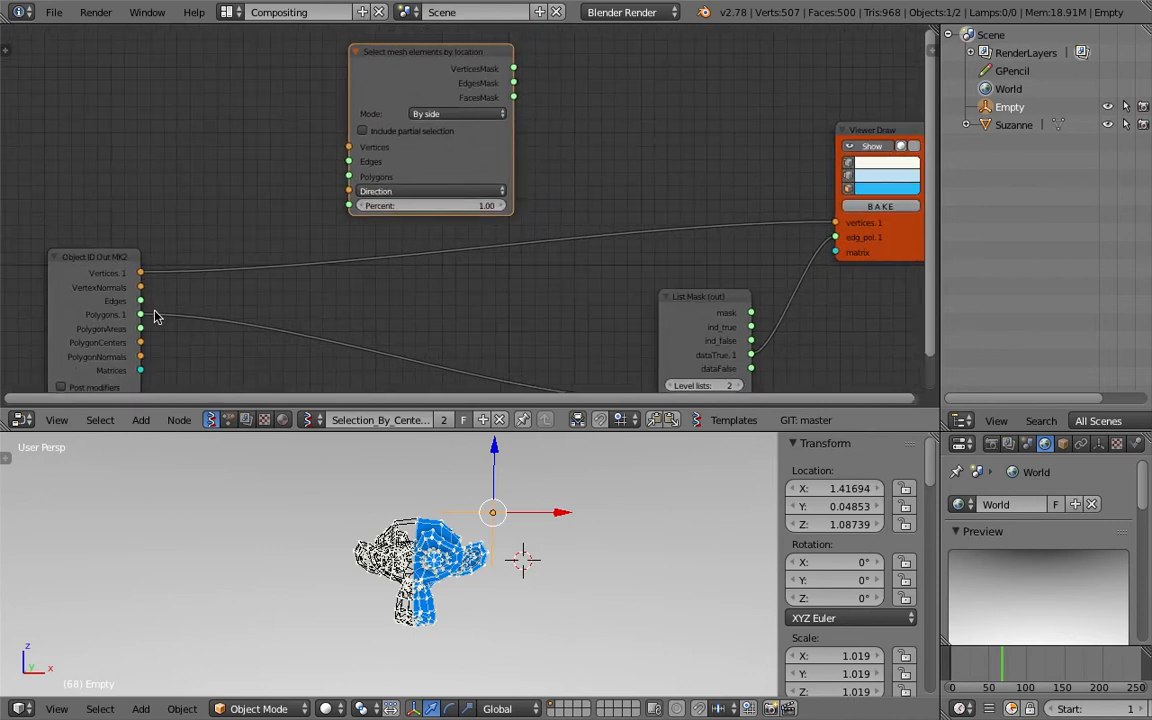
drag(140, 272, 349, 147)
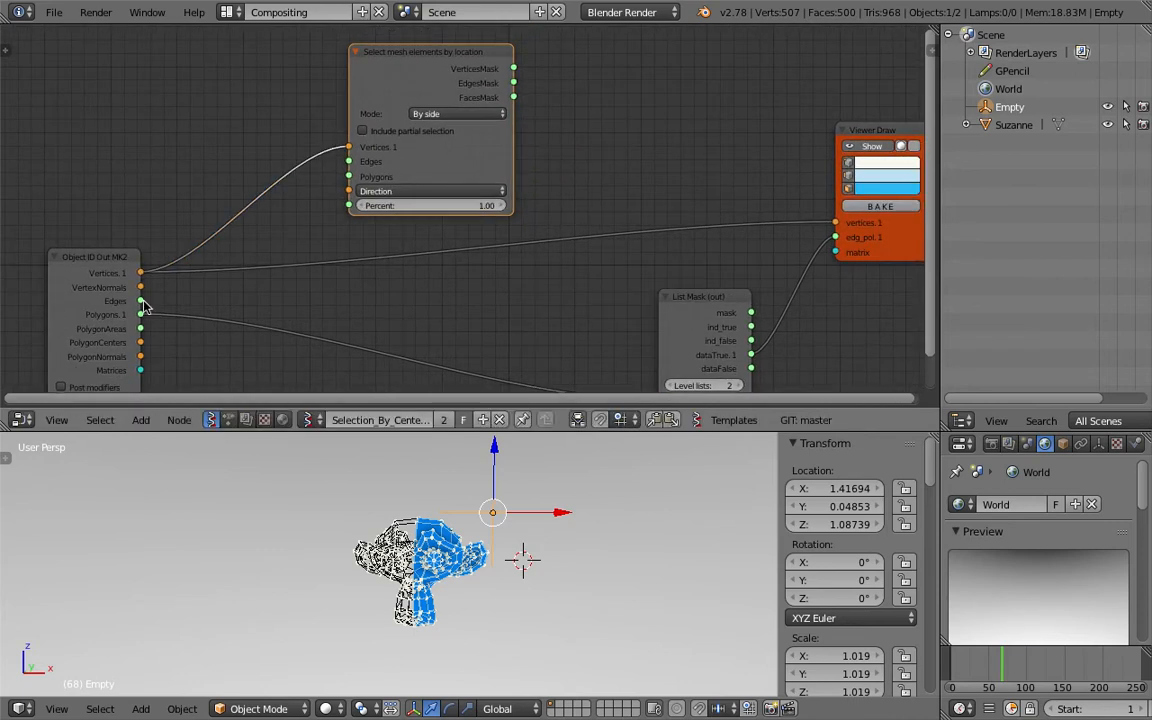
drag(141, 315, 350, 174)
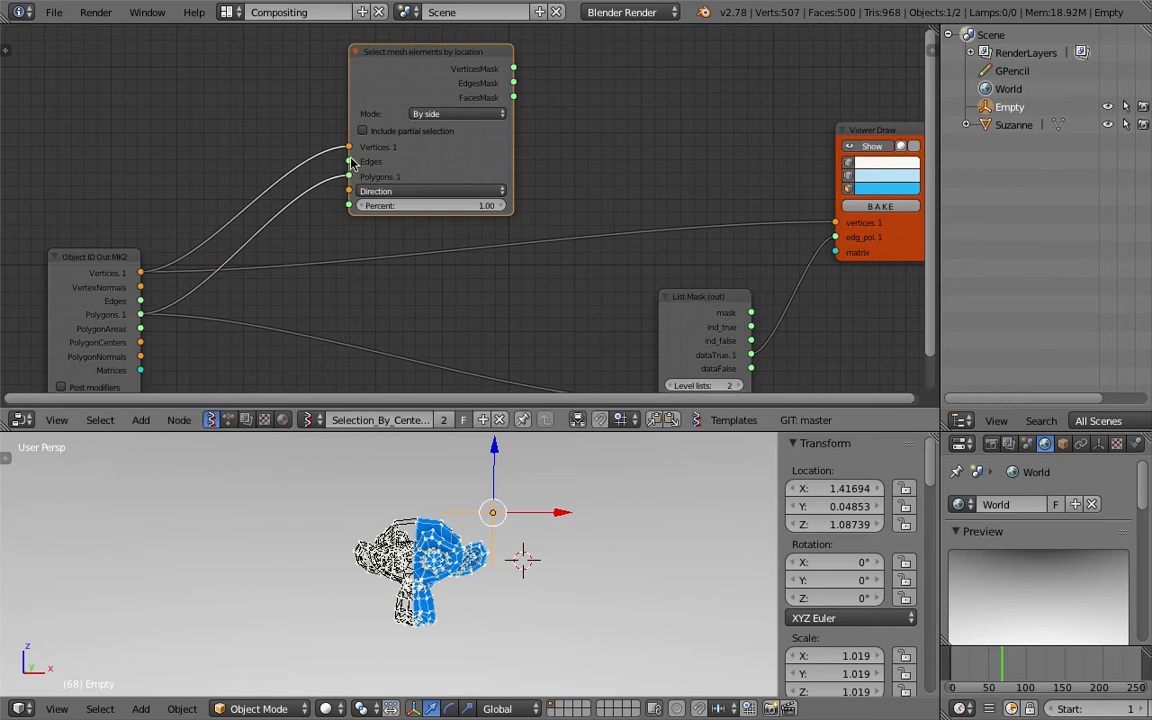
Connect the selection node's FacesMask output to the mask input of List Mask (out) and nudge the List Mask node upward
middle_drag(458, 159, 354, 155)
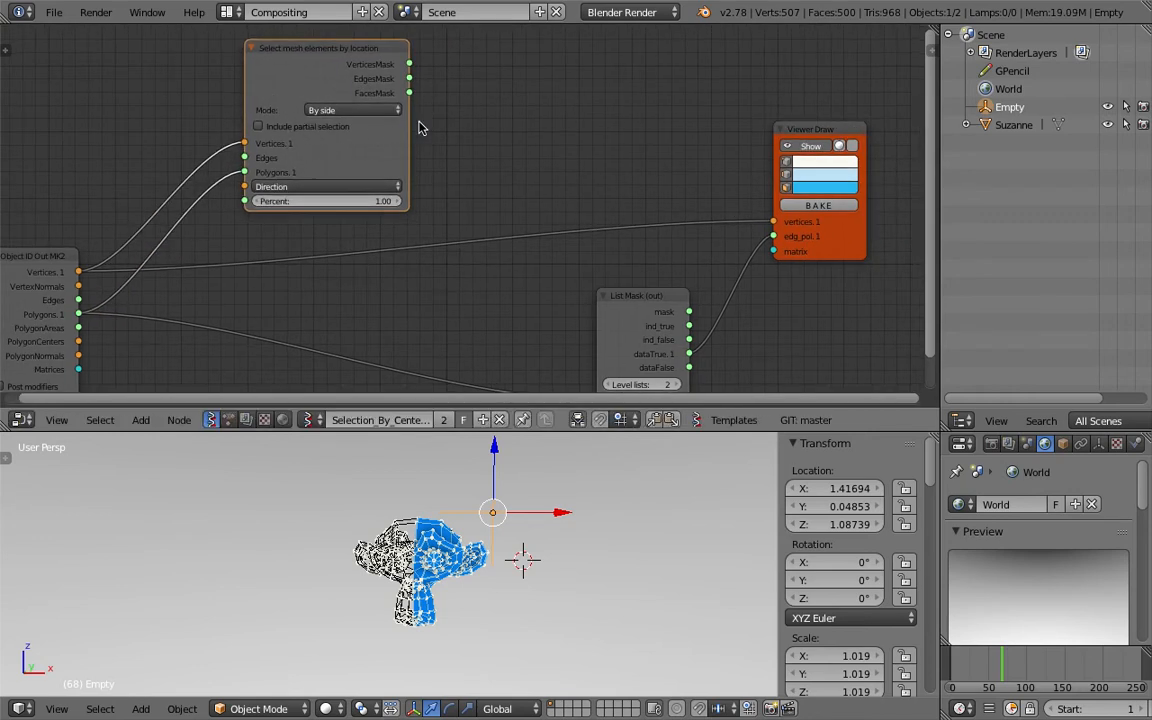
scroll(455, 129, down, 1)
drag(401, 80, 572, 377)
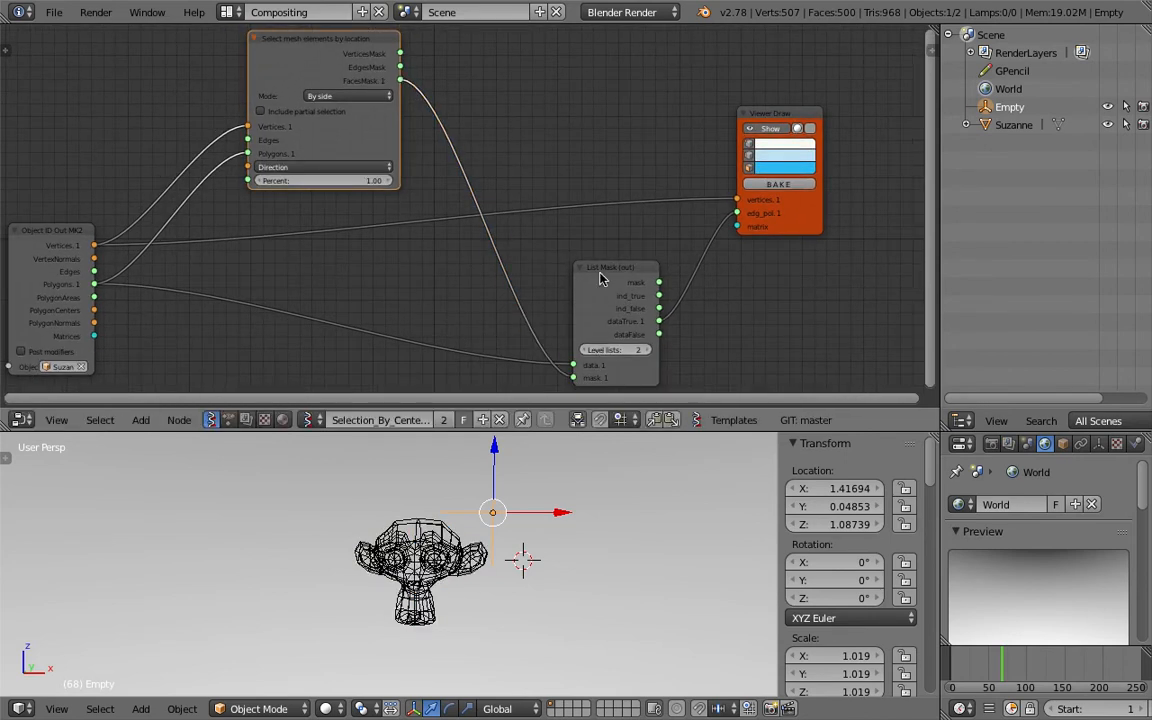
drag(601, 281, 590, 258)
Raise the selection node's Percent to 87.73 and view the highlighted faces of the Suzanne mesh from different angles
middle_drag(443, 259, 499, 267)
drag(397, 188, 399, 188)
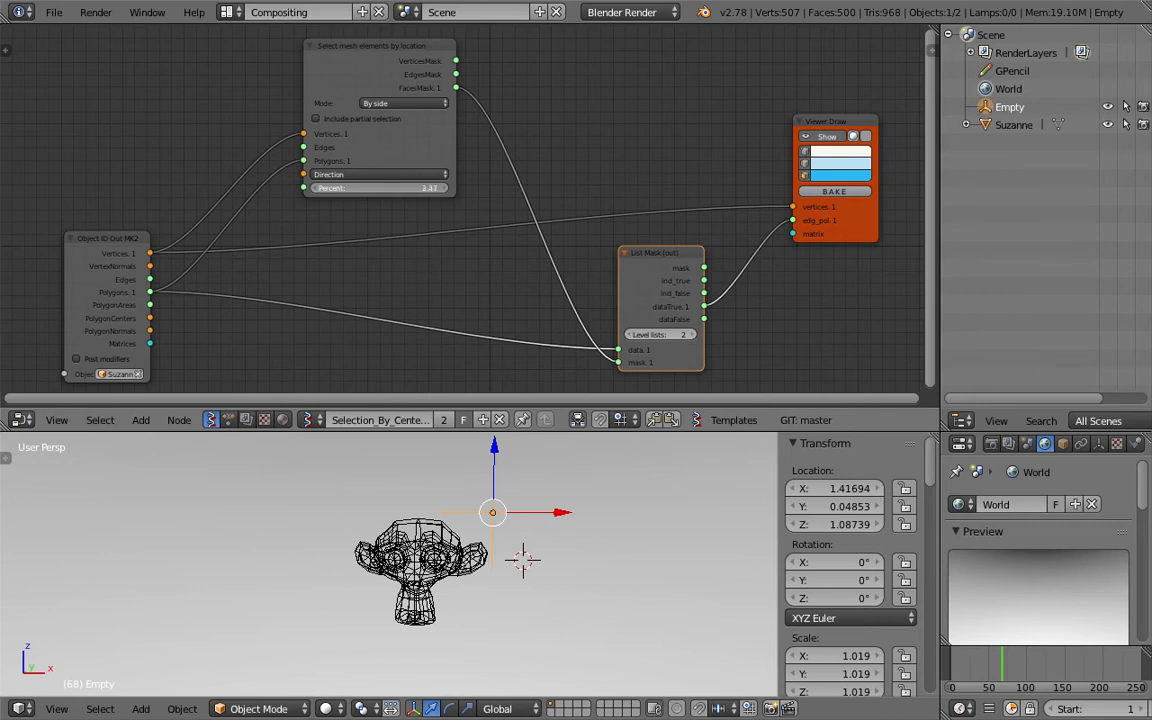
drag(405, 188, 412, 188)
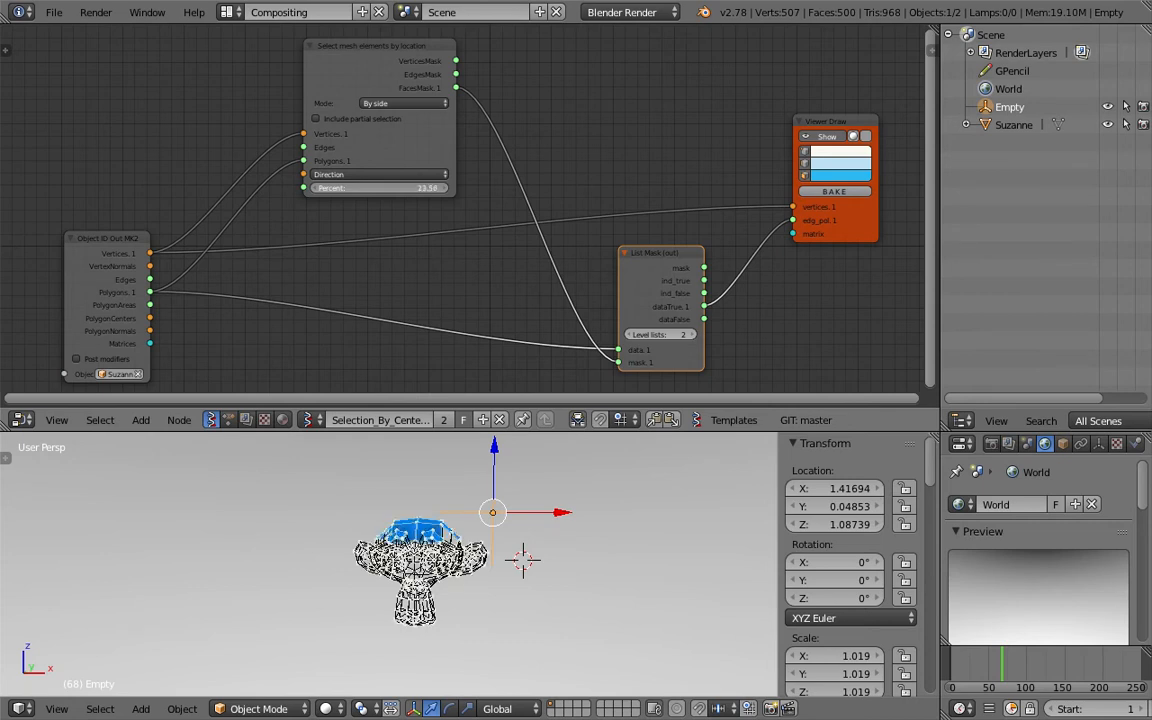
drag(412, 188, 400, 188)
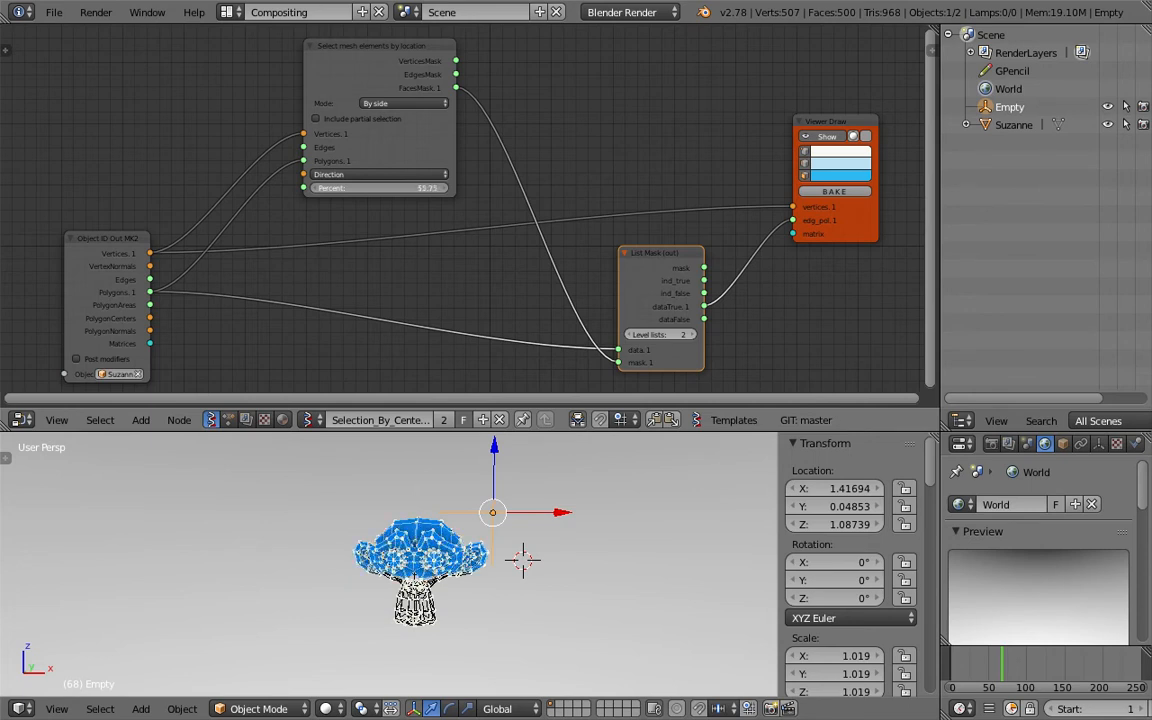
drag(412, 188, 416, 188)
scroll(471, 579, up, 3)
middle_drag(424, 552, 473, 546)
scroll(473, 546, up, 2)
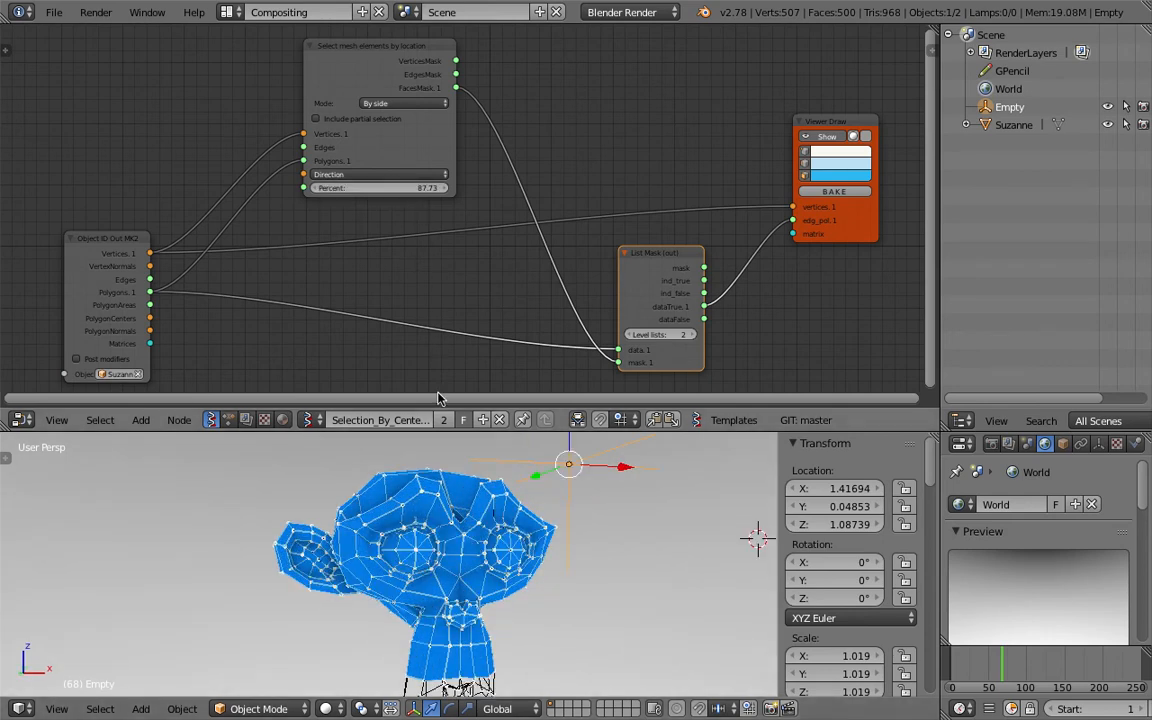
middle_drag(438, 398, 434, 351)
scroll(479, 553, down, 2)
mouse_move(479, 553)
middle_down()
mouse_move(450, 553)
mouse_move(462, 538)
middle_up()
Lower the selection node's Percent to 58.78 and check its Direction vector
middle_drag(365, 116, 365, 195)
scroll(378, 162, up, 5)
middle_drag(361, 126, 421, 135)
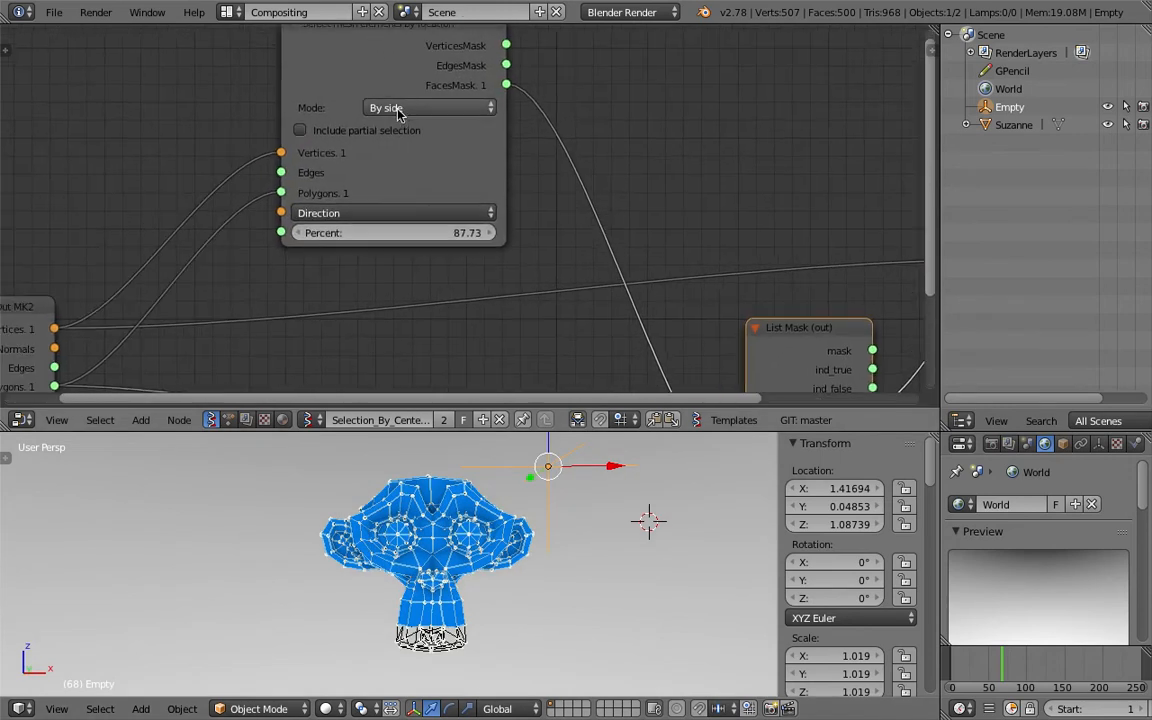
middle_drag(275, 149, 335, 128)
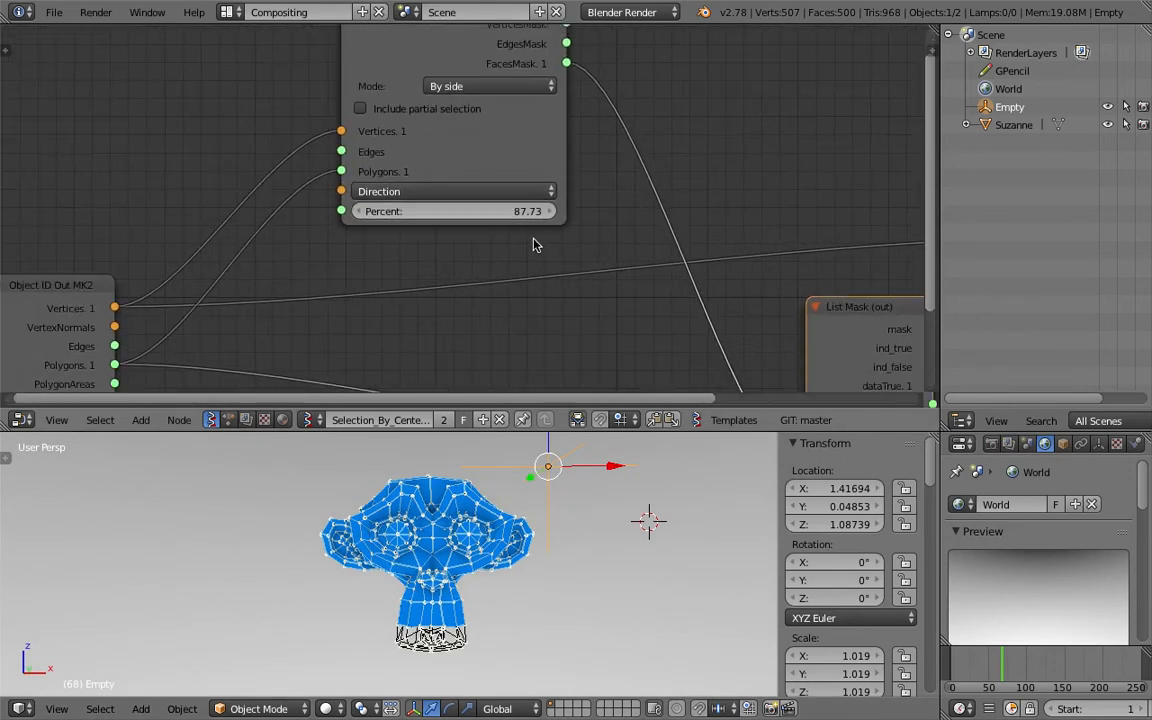
drag(477, 216, 470, 216)
click(415, 191)
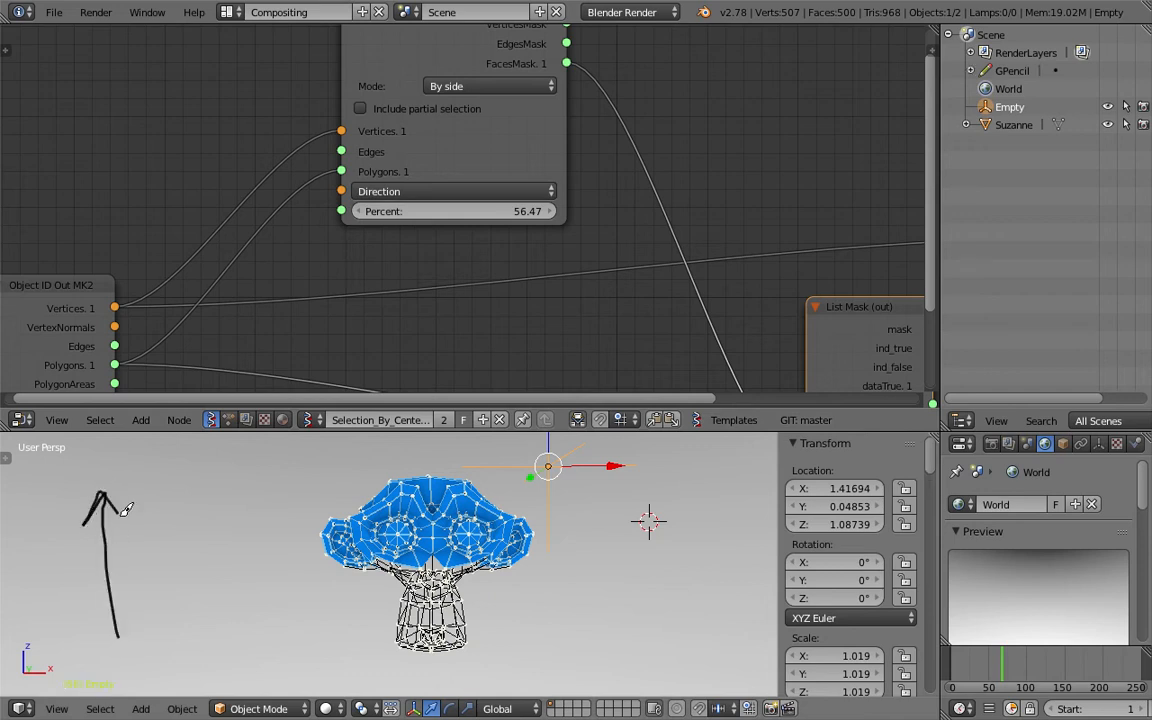
mouse_move(462, 211)
mouse_down()
mouse_move(370, 211)
mouse_move(490, 211)
mouse_move(467, 211)
mouse_up()
middle_drag(398, 198, 407, 198)
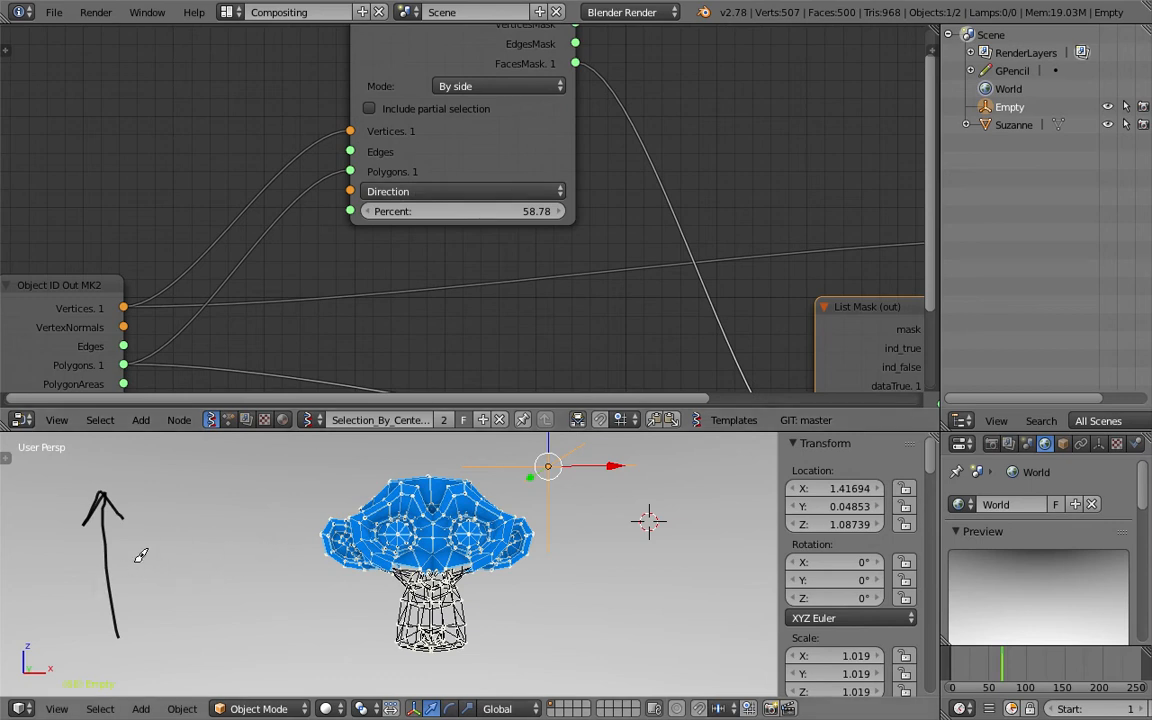
Set the selection node's Direction vector to X 1, Y 0 and Z 0
click(437, 193)
click(443, 213)
key(Tab)
key(Tab)
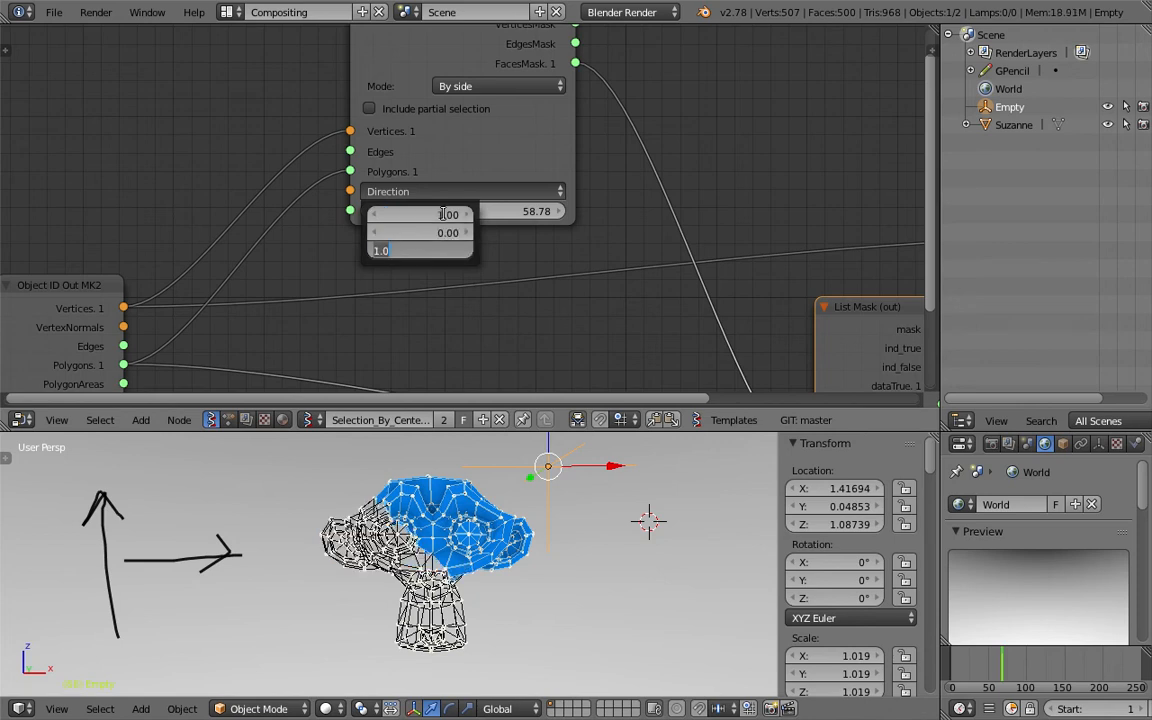
text(0)
key(Tab)
click(280, 171)
Lower the selection node's Percent to 49.09 and set the Direction vector's X component to -1
drag(500, 211, 461, 211)
click(492, 247)
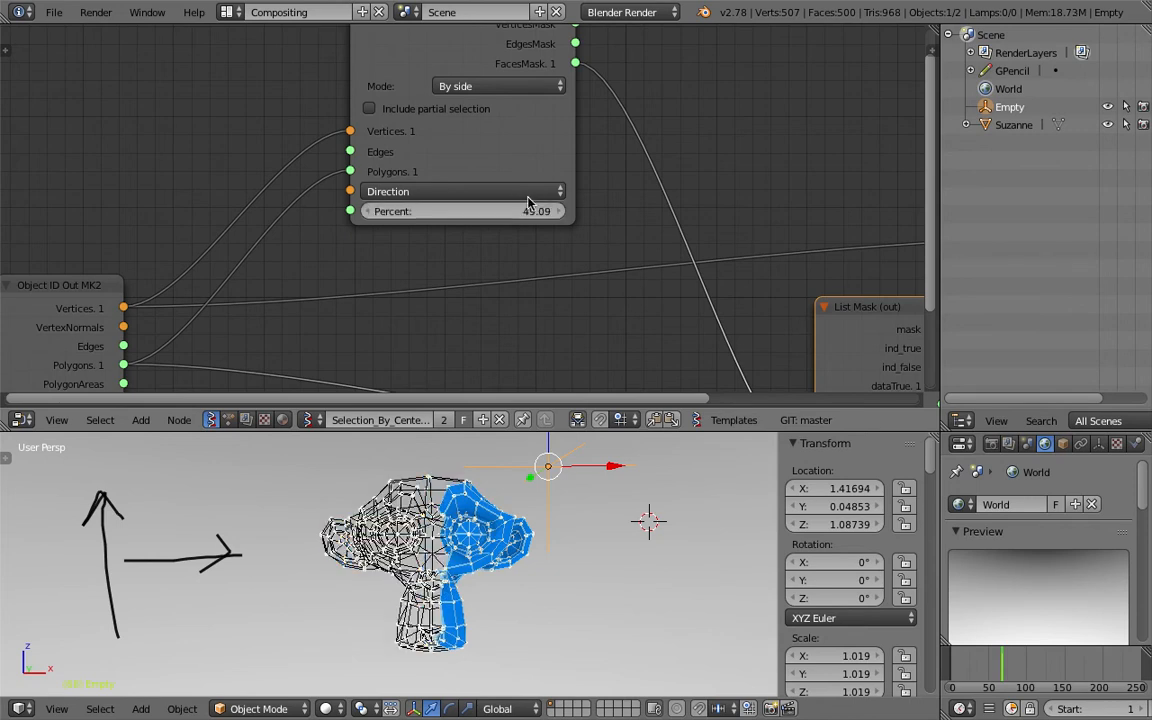
double_click(449, 215)
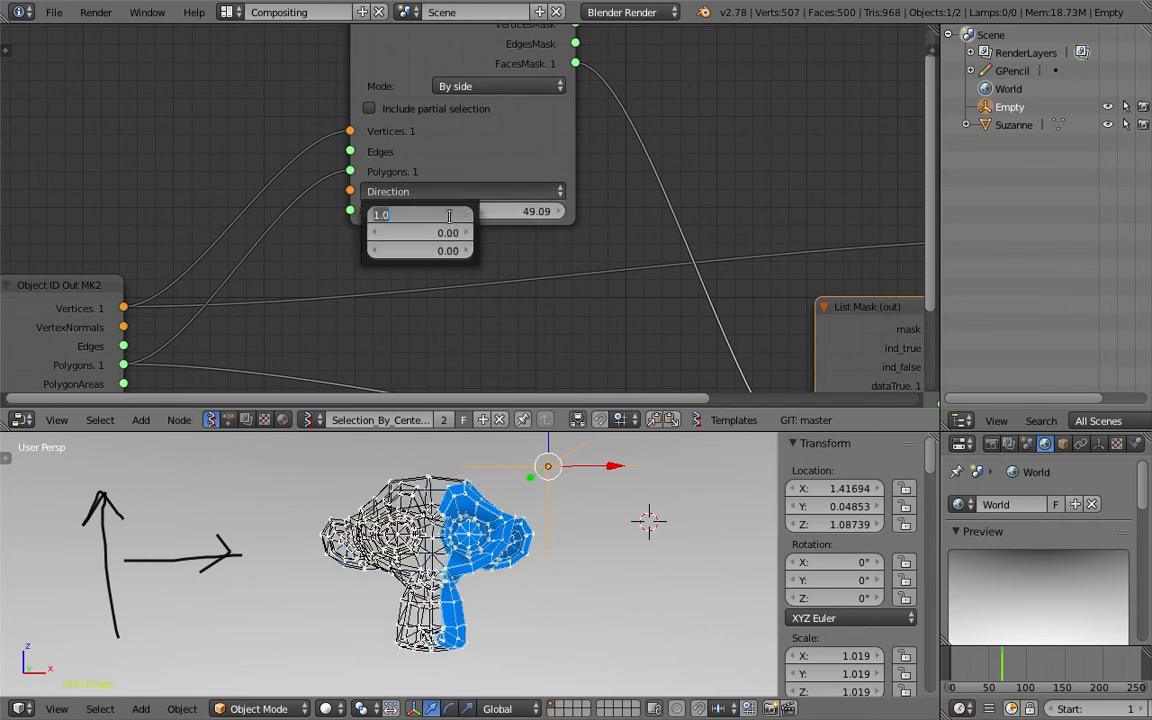
text(-1)
key(Return)
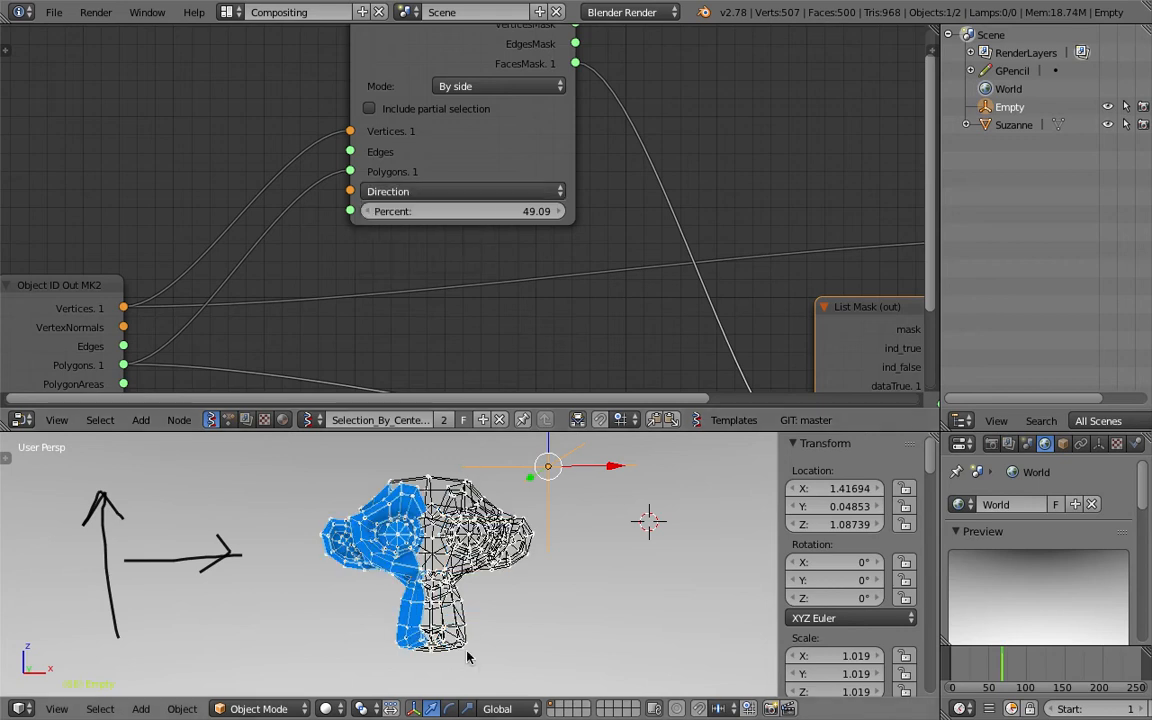
middle_drag(283, 527, 224, 546)
middle_drag(193, 600, 278, 546)
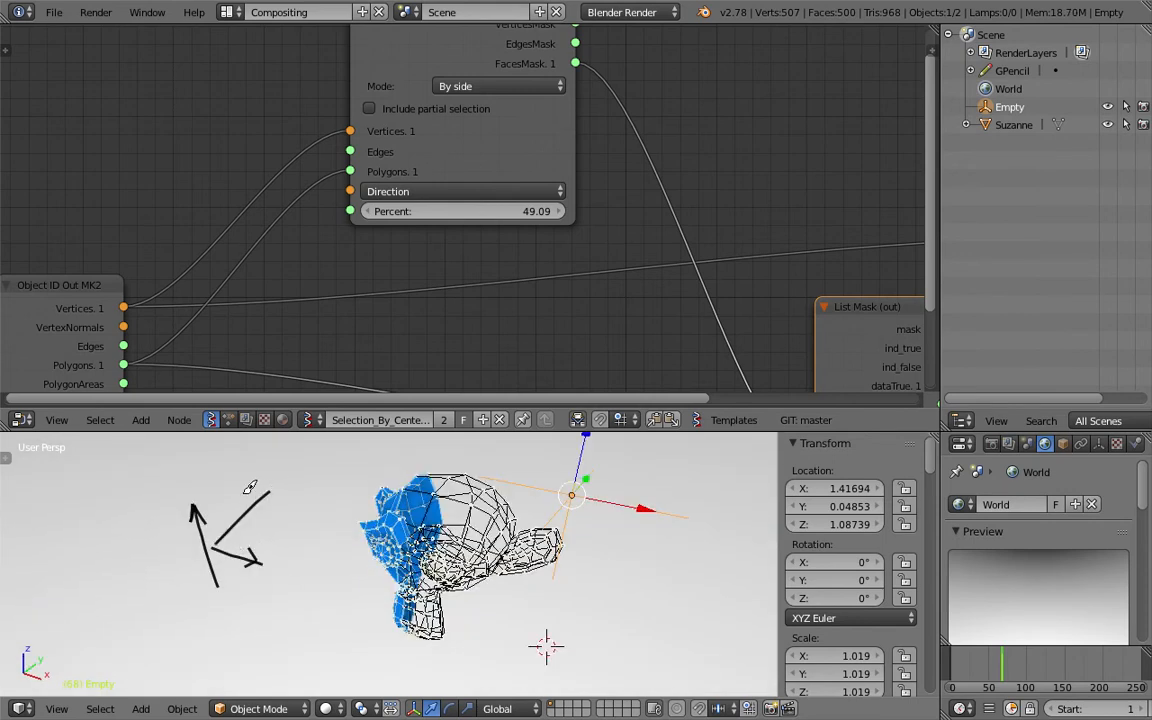
Change the selection node's Direction vector to Y 1 and X 0
click(433, 191)
click(436, 231)
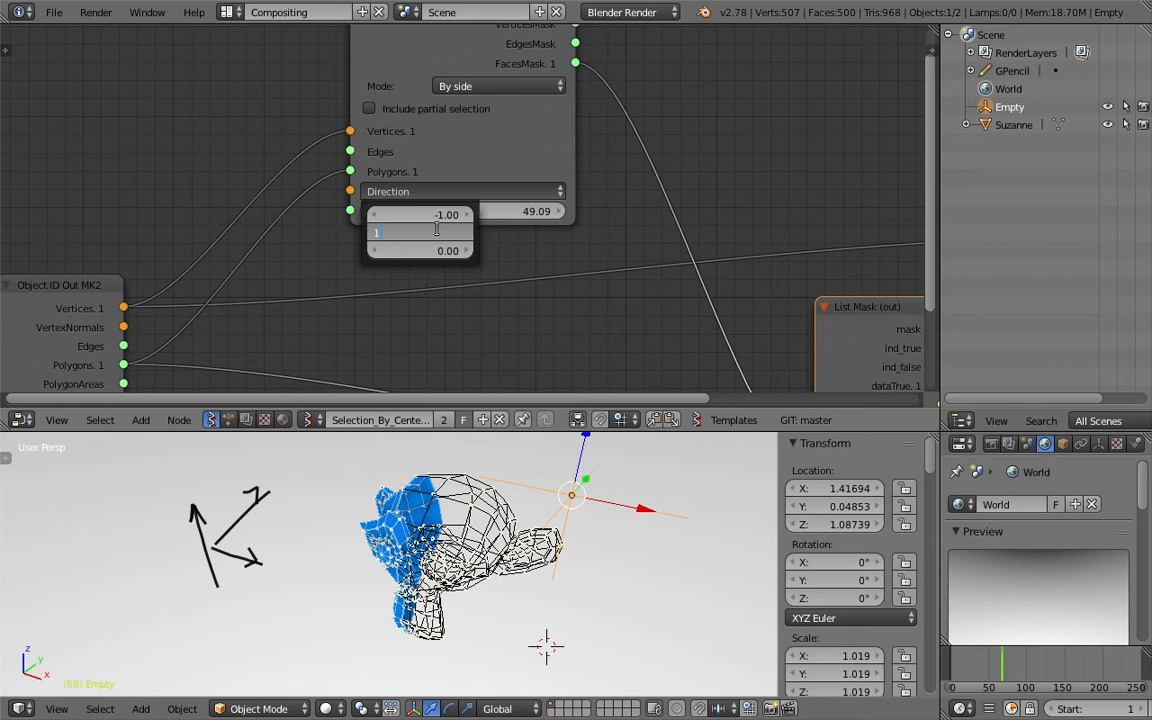
key(Return)
click(452, 214)
text(0)
key(Return)
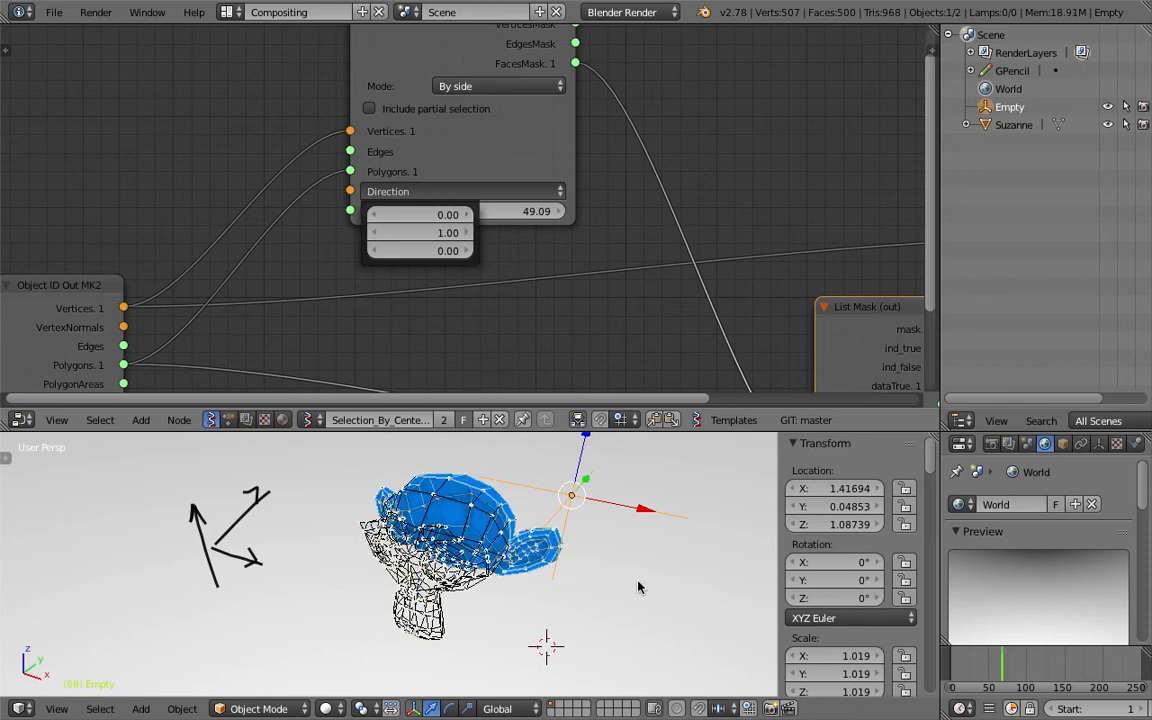
Raise the selection node's Percent to 68.29 while viewing Suzanne from the side
middle_drag(538, 630, 357, 486)
drag(455, 212, 509, 239)
scroll(365, 198, left, 5)
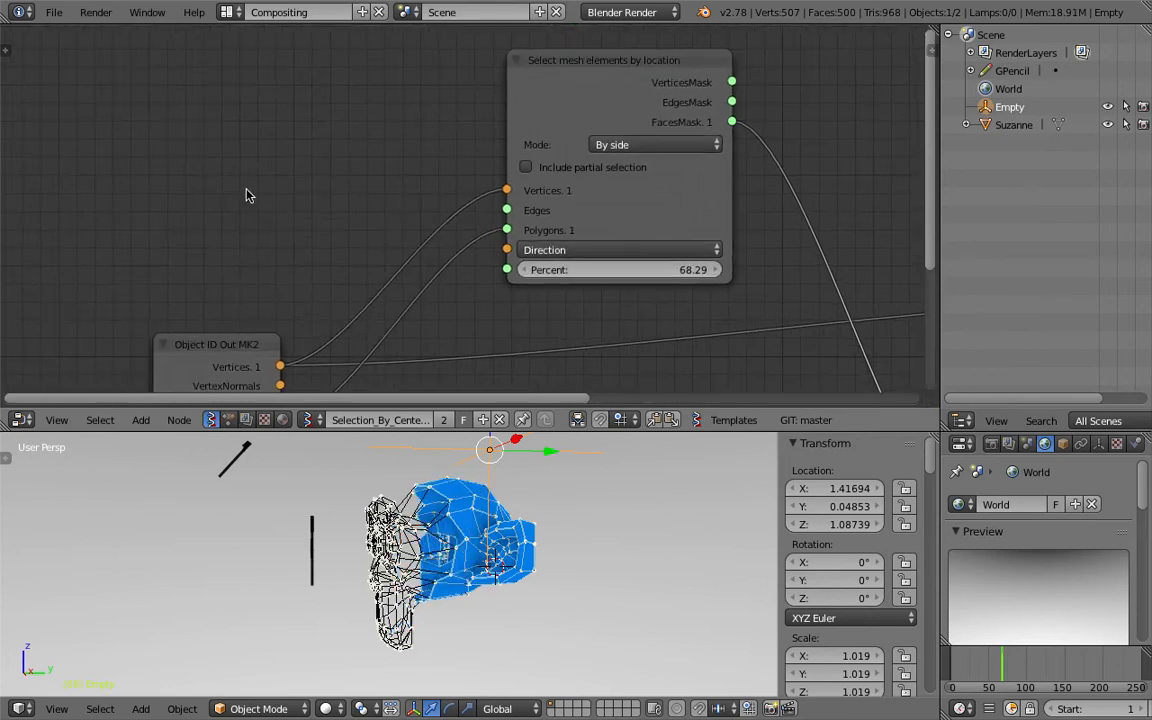
Add a Vector in node to the left of the Select mesh elements by location node
key(shift+a)
click(211, 156)
text(vector i)
key(Return)
click(170, 137)
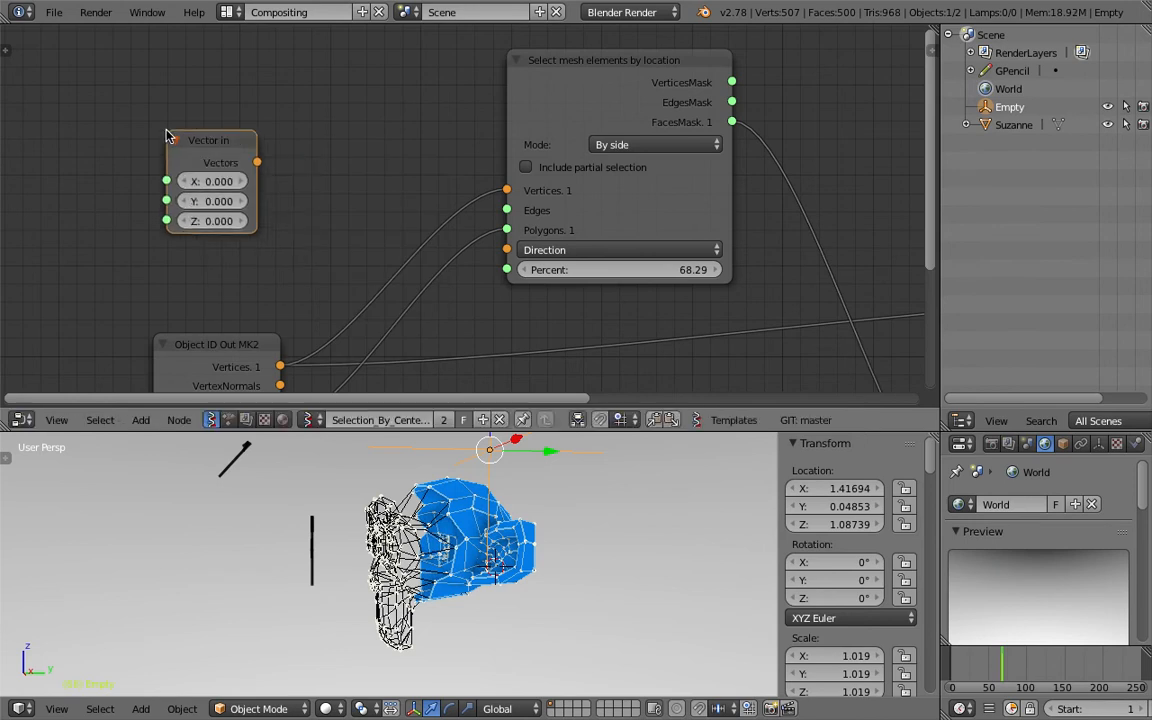
Set the Vector in node's Z to 1 and connect its Vectors output to the selection node's Direction input
click(213, 221)
text(1)
key(Return)
drag(257, 162, 507, 249)
key(KP_1)
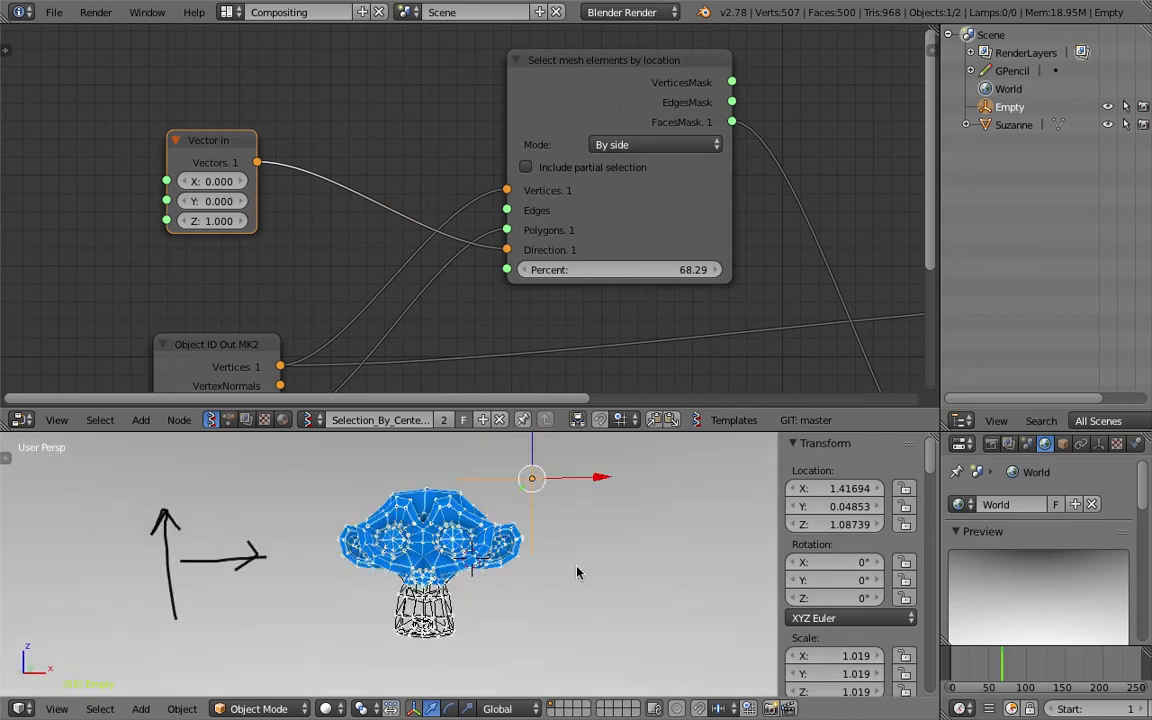
Save the Blender file
scroll(541, 539, up, 2)
middle_drag(541, 539, 660, 560)
key(ctrl+s)
click(586, 559)
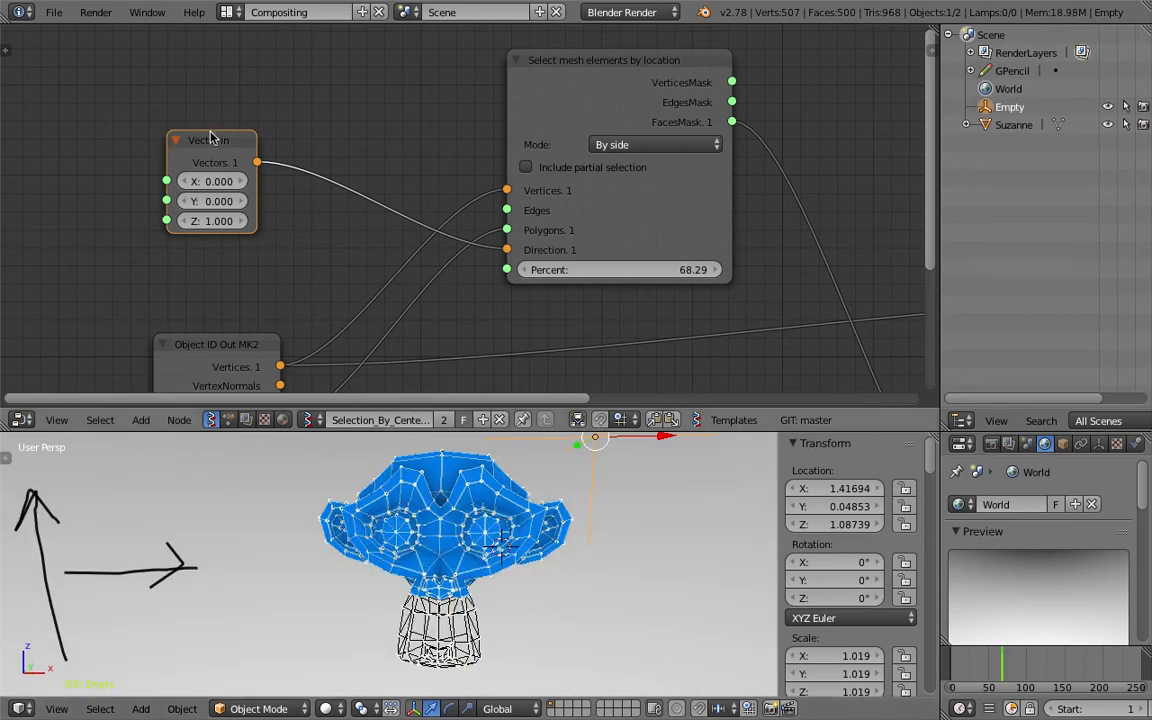
Shift the Vector in node left and insert a Rotation node on its link to the selection node's Direction input
drag(211, 137, 155, 136)
key(alt+space)
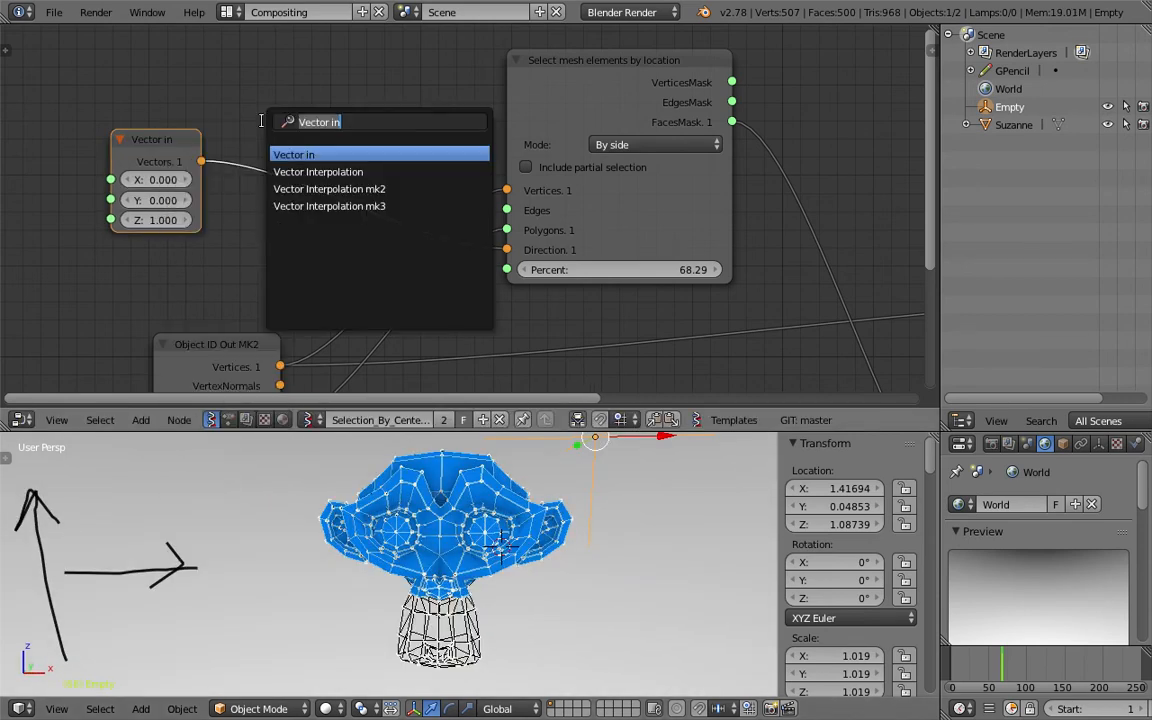
key(BackSpace)
text(rota)
key(Return)
click(265, 126)
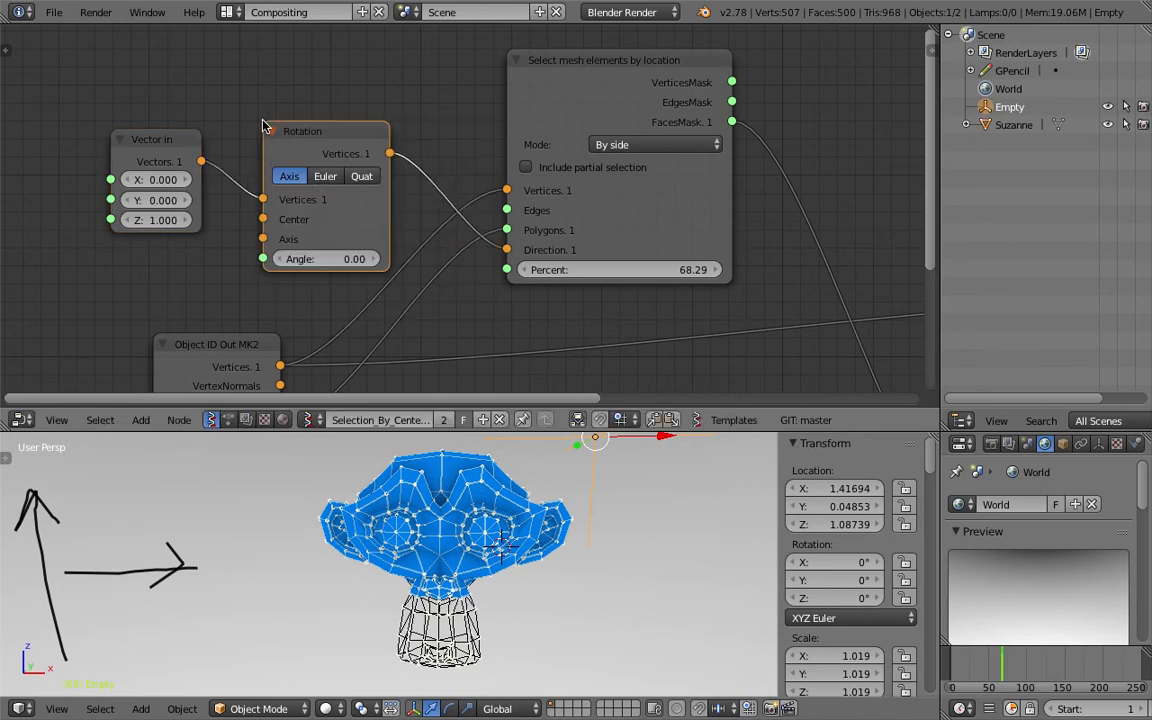
Switch the Rotation node to Euler mode with X 27.84, Y 0 and Z 0
click(325, 176)
middle_drag(368, 309, 388, 287)
drag(357, 259, 379, 223)
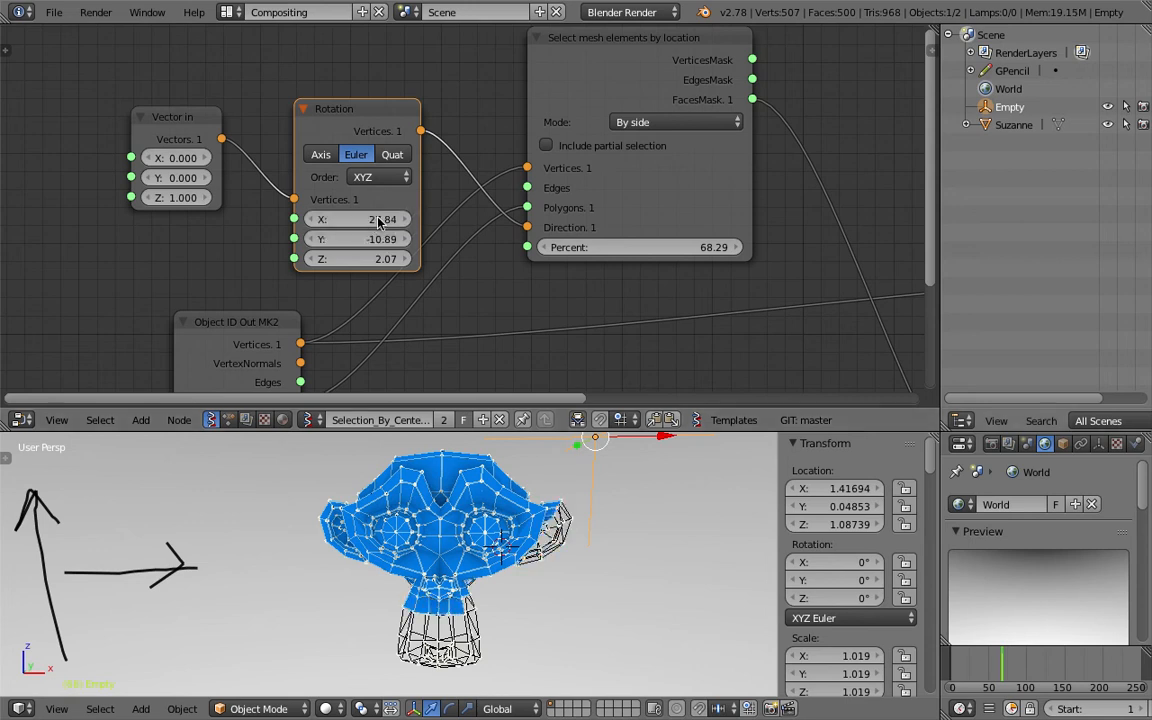
click(362, 239)
text(0)
key(Return)
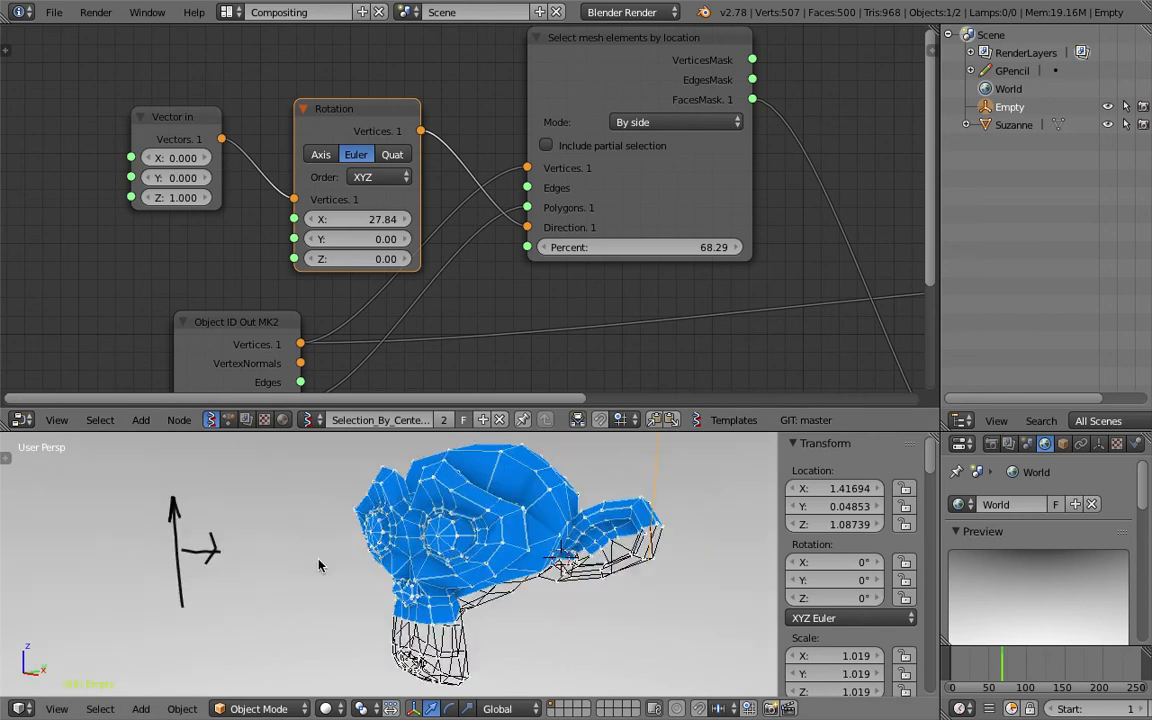
Raise the Rotation node's X angle to 338.13 and set the selection node's Percent to 50
drag(375, 219, 659, 242)
click(651, 247)
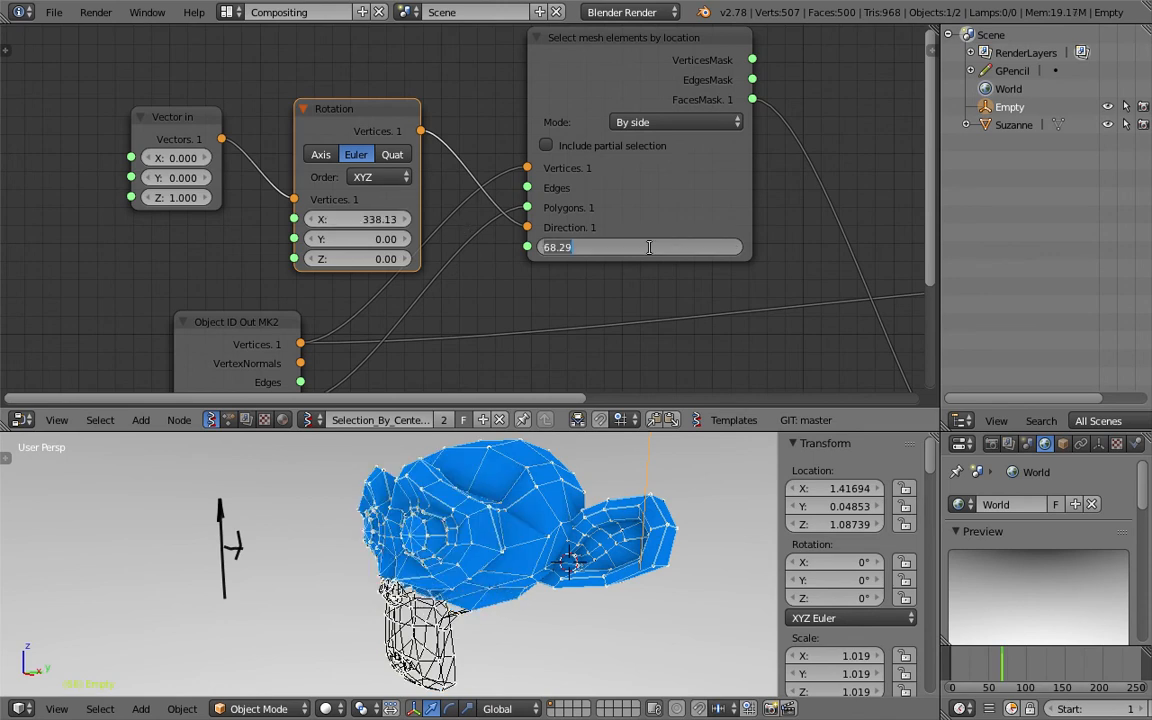
text(50)
key(Return)
Increase the Rotation node's X angle to 451.26 and view the highlighted faces from the front
middle_drag(454, 263, 450, 255)
drag(356, 209, 466, 209)
middle_drag(508, 462, 406, 457)
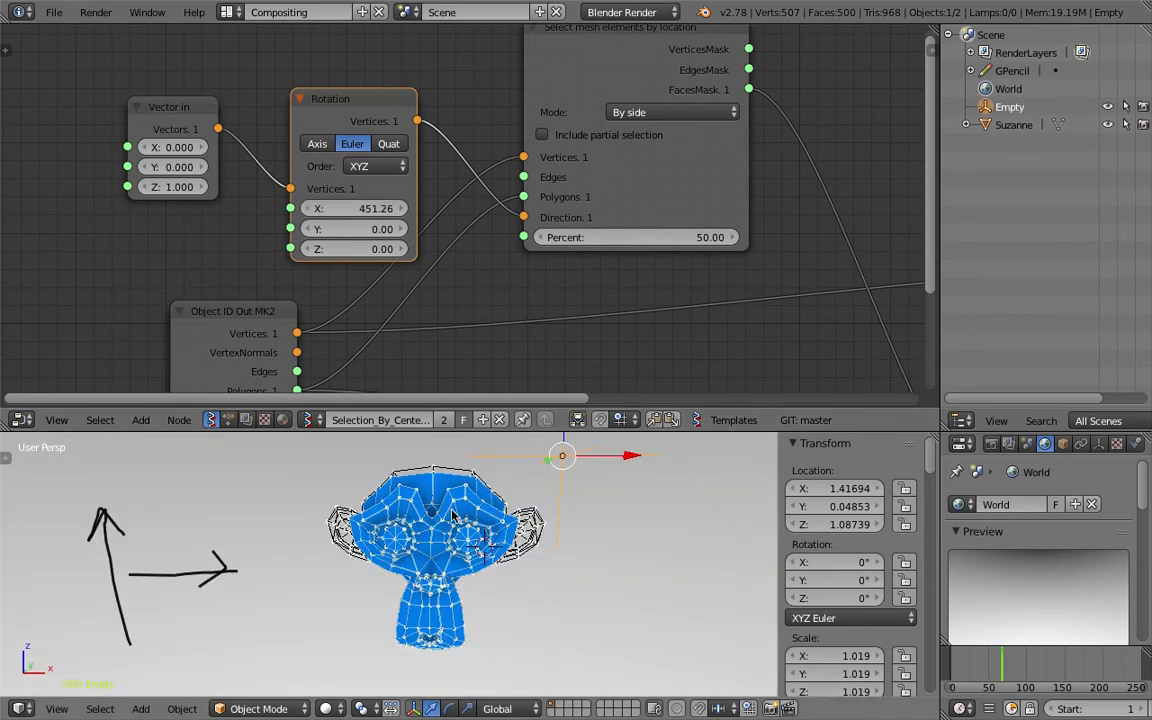
Set the Vector in node to X 1, Y 0 and Z 0
click(172, 147)
text(1)
key(Tab)
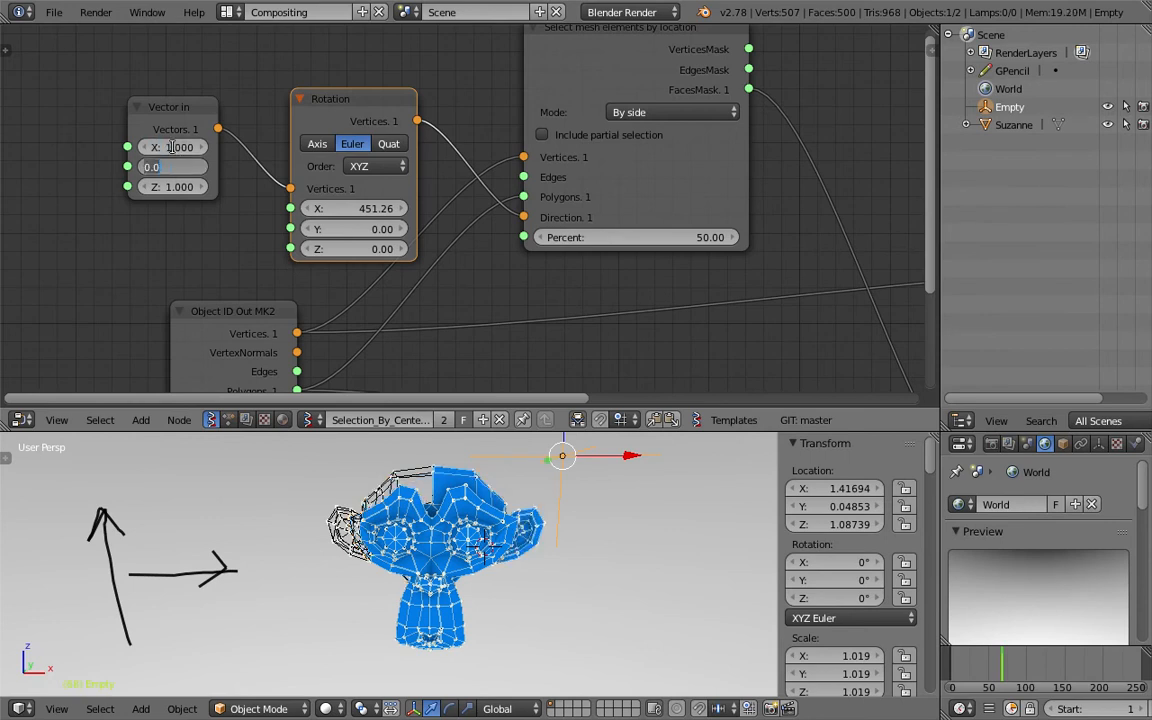
key(Tab)
text(0)
key(Tab)
click(119, 147)
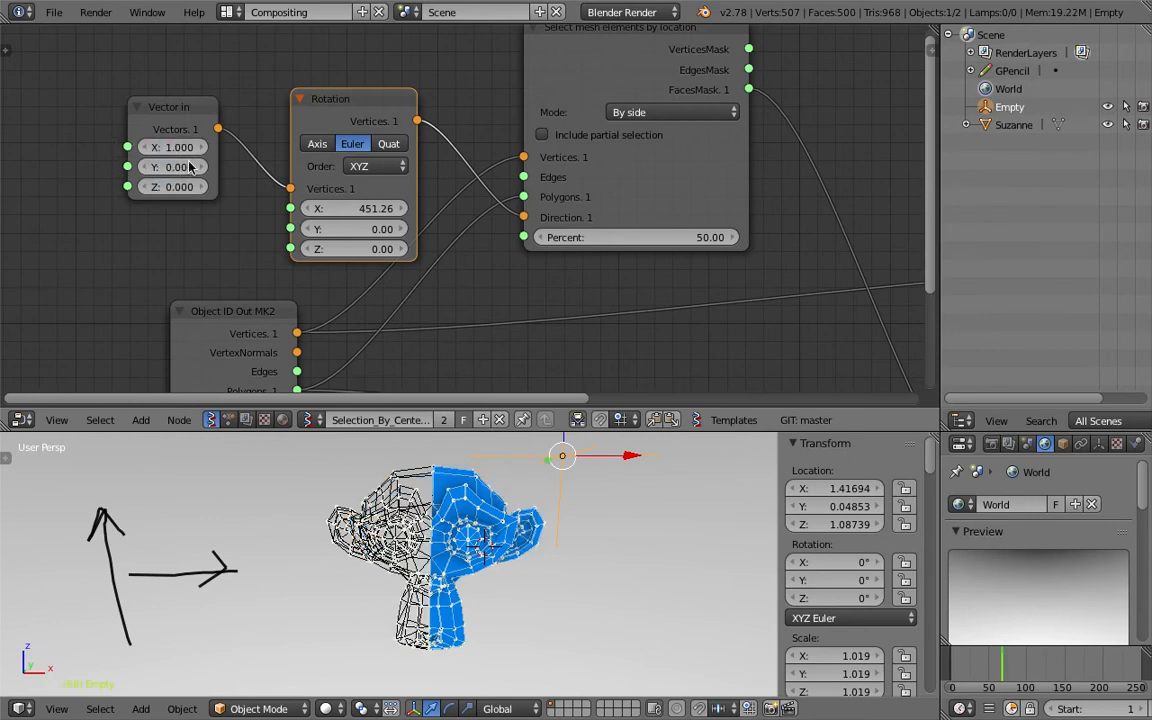
Reset the Rotation node's X angle to 0
middle_drag(486, 527, 463, 522)
click(370, 209)
text(0)
key(Return)
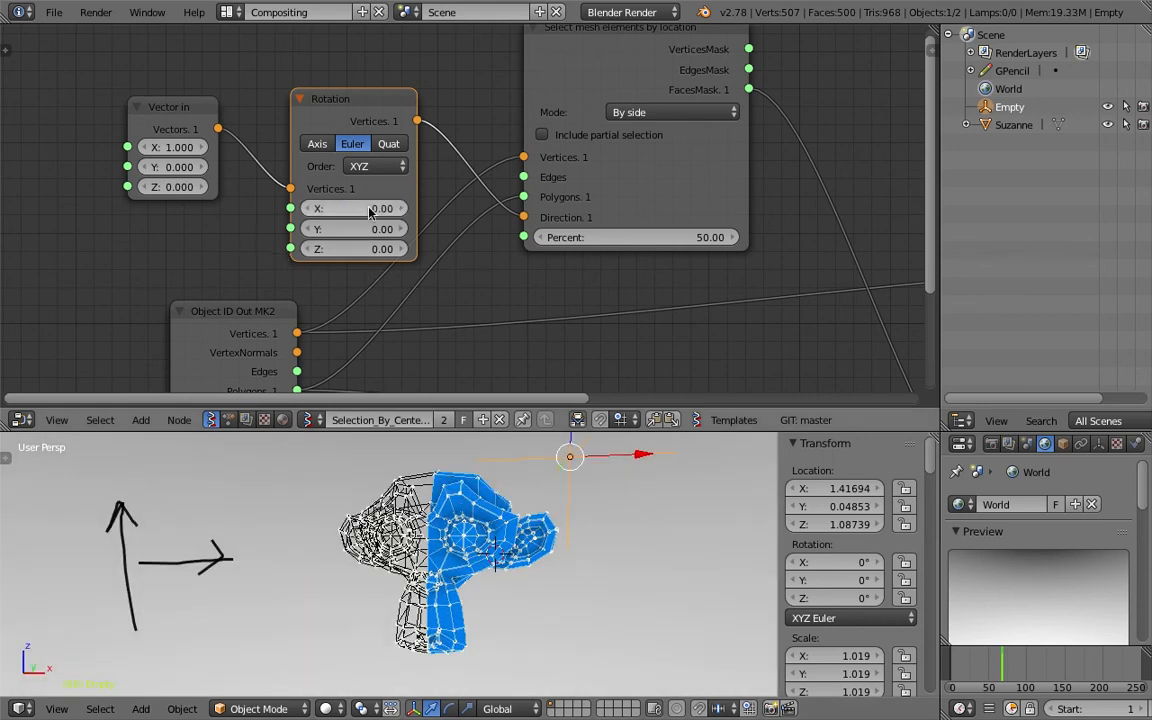
Change the Rotation node's Z angle to 238.65 and the selection node's Percent to 81.38
drag(360, 249, 600, 249)
mouse_move(354, 249)
mouse_down()
mouse_move(364, 249)
mouse_move(334, 249)
mouse_up()
drag(676, 240, 708, 238)
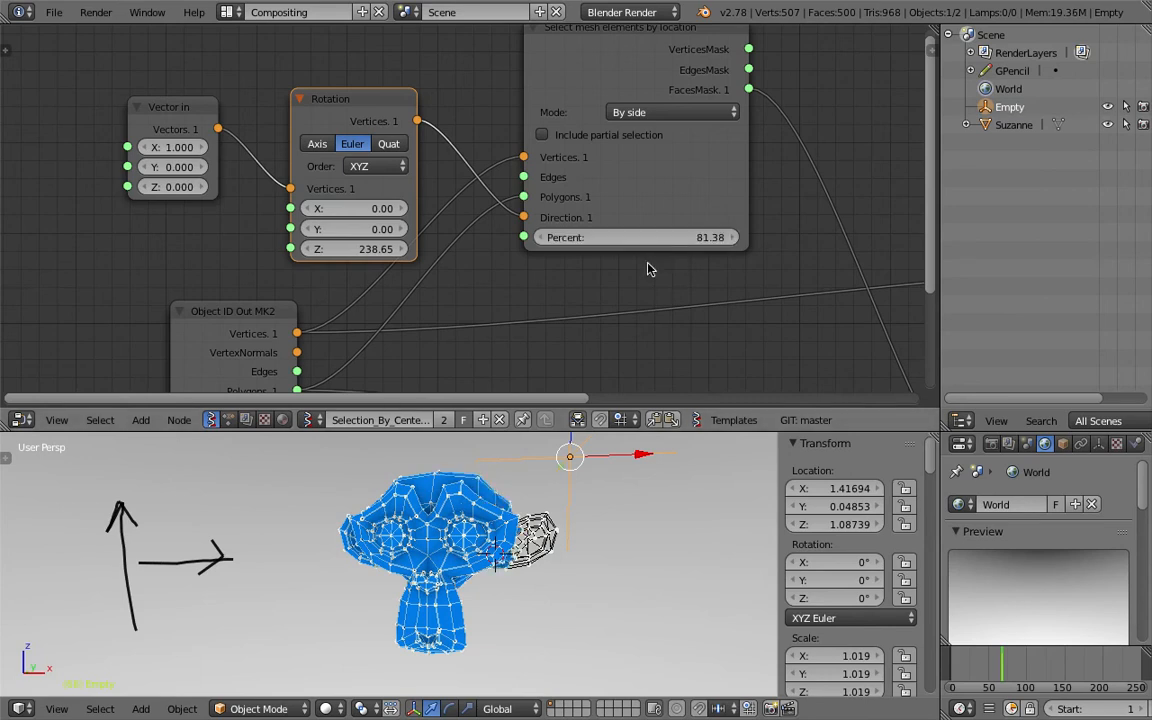
Move the List Mask (out) and Viewer Draw nodes into a compact row to the right of the selection node
middle_drag(649, 312, 464, 250)
scroll(463, 253, down, 5)
middle_drag(523, 224, 449, 177)
drag(645, 207, 586, 48)
middle_drag(610, 72, 586, 235)
drag(587, 198, 609, 155)
drag(810, 226, 726, 208)
mouse_move(420, 520)
middle_down()
mouse_move(478, 530)
mouse_move(420, 522)
middle_up()
middle_drag(380, 270, 380, 215)
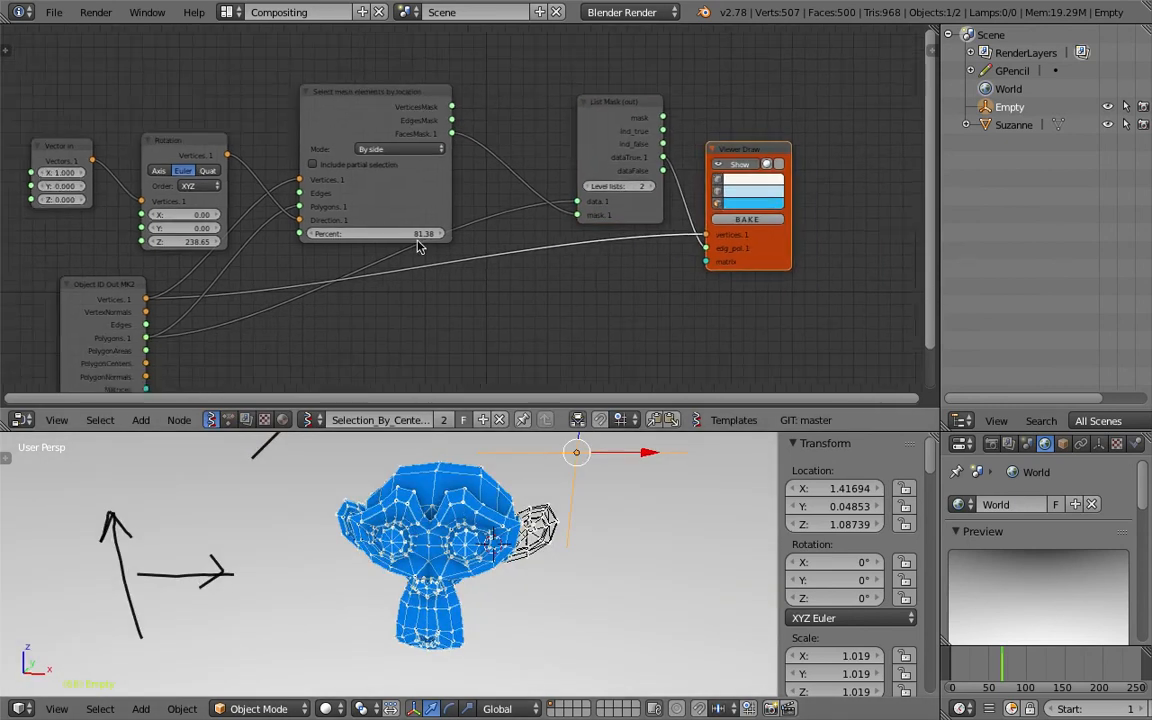
Try different Percent values on the selection node while viewing Suzanne from several angles, ending with Percent at 50
drag(400, 235, 385, 235)
middle_drag(465, 520, 342, 515)
drag(391, 240, 360, 233)
key(Return)
middle_drag(659, 507, 612, 492)
drag(405, 233, 420, 266)
middle_drag(425, 500, 620, 497)
click(398, 233)
text(50)
key(Return)
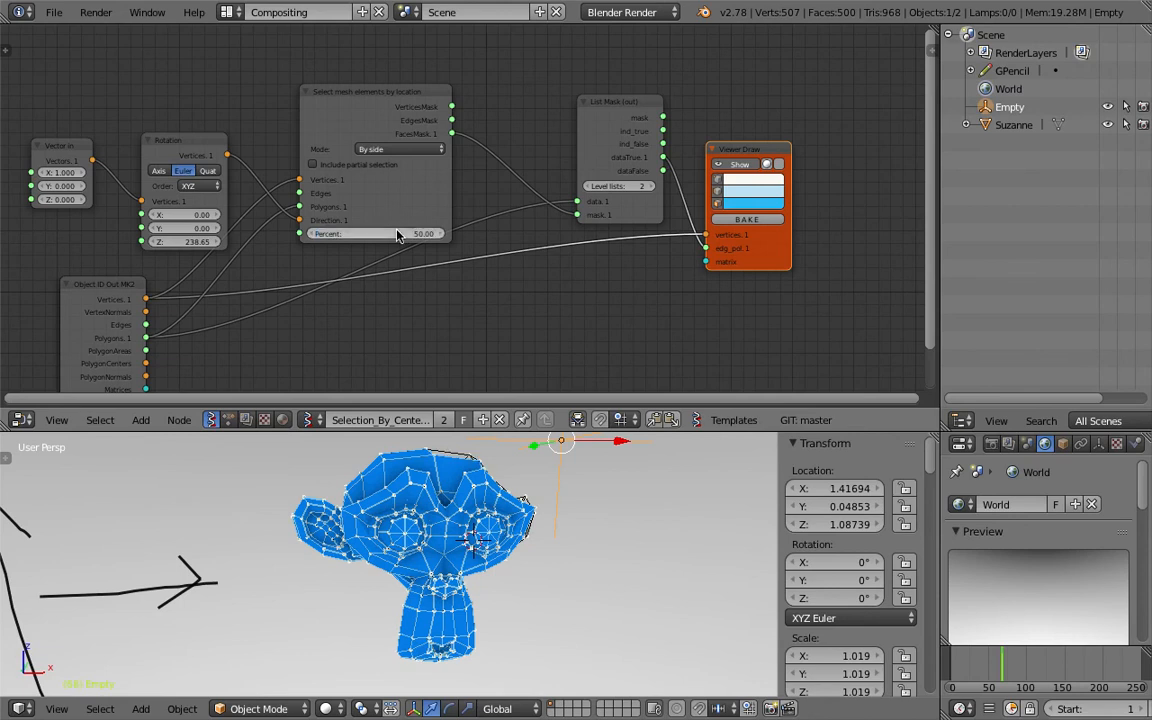
Reset the Rotation node's Z angle to 0
middle_drag(210, 257, 276, 250)
text(0)
key(Return)
middle_drag(543, 499, 480, 600)
scroll(174, 188, up, 1)
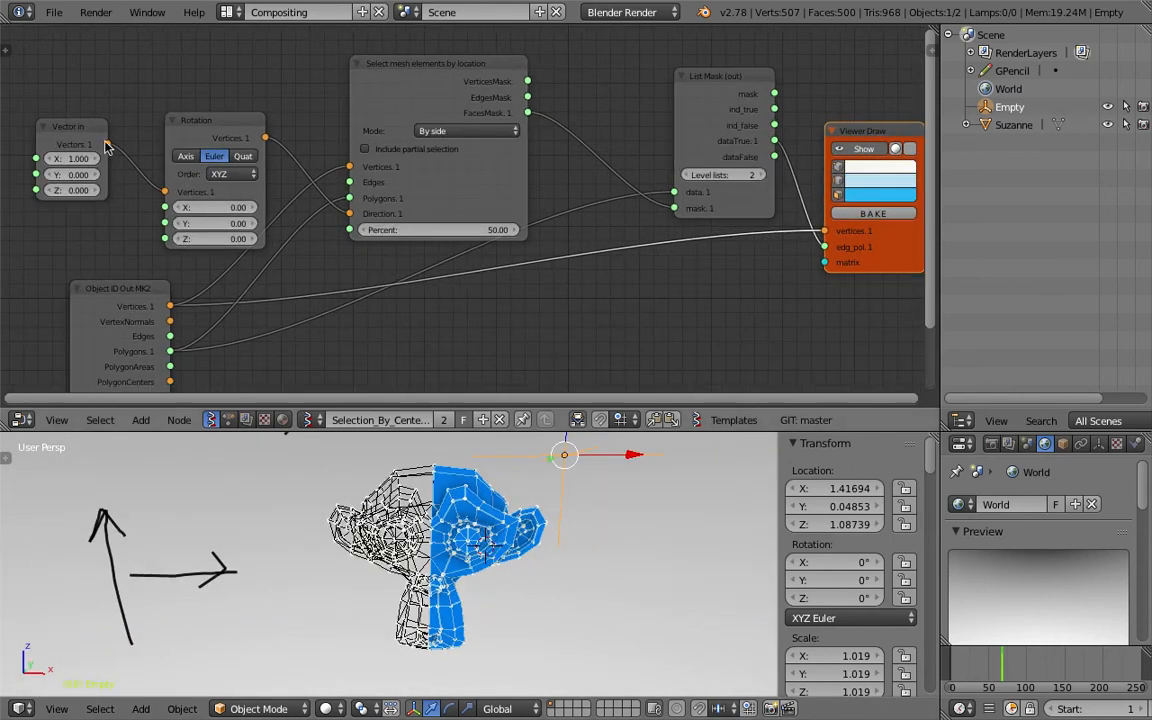
Move the Rotation and Vector in nodes upward to line them up beside the selection node
drag(73, 144, 72, 155)
drag(216, 124, 223, 91)
drag(66, 138, 78, 121)
middle_drag(203, 136, 215, 132)
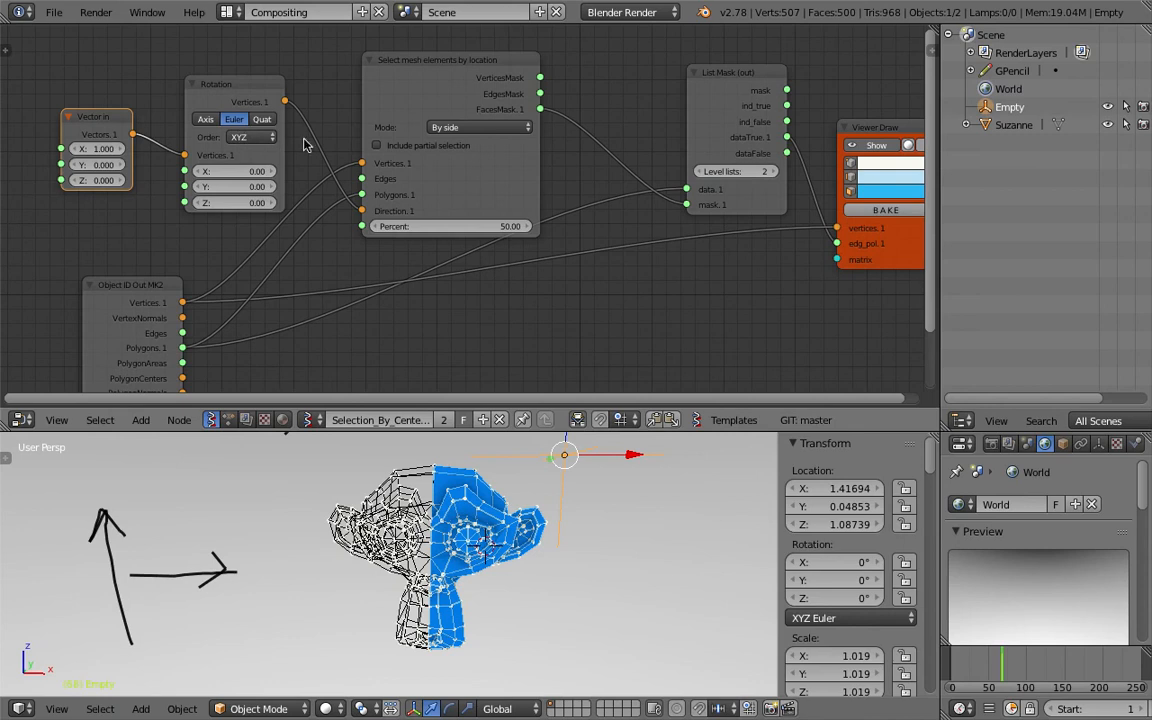
Delete the Empty object from the scene and save the file
mouse_move(490, 560)
middle_down()
mouse_move(530, 530)
mouse_move(589, 543)
mouse_move(613, 530)
middle_up()
key(x)
click(555, 486)
key(ctrl+s)
click(488, 512)
scroll(479, 310, down, 1)
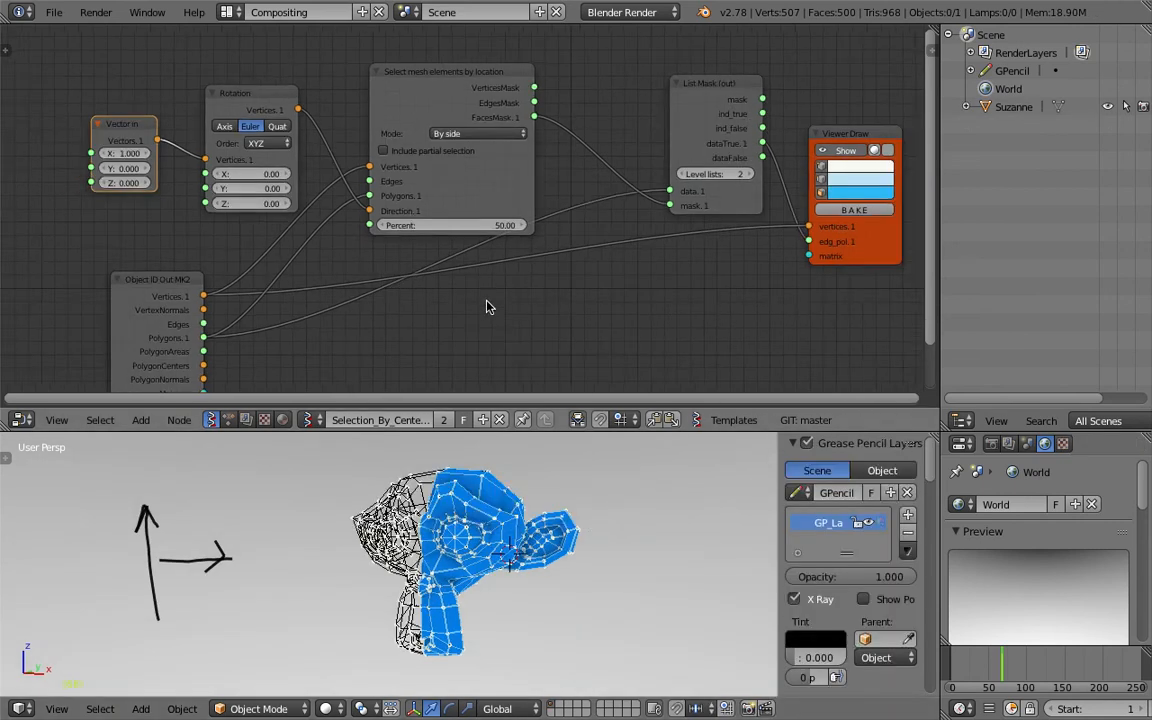
Look through the selection modes offered by the Select mesh elements by location node, keeping By side
click(486, 150)
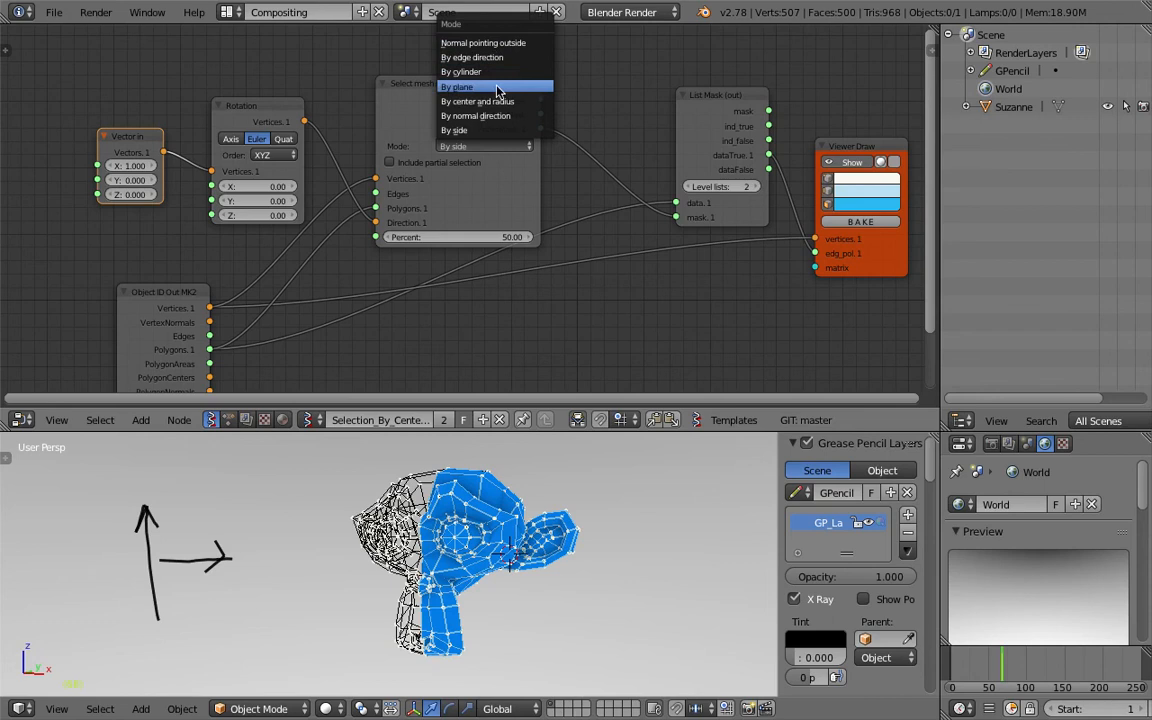
middle_drag(635, 522, 640, 528)
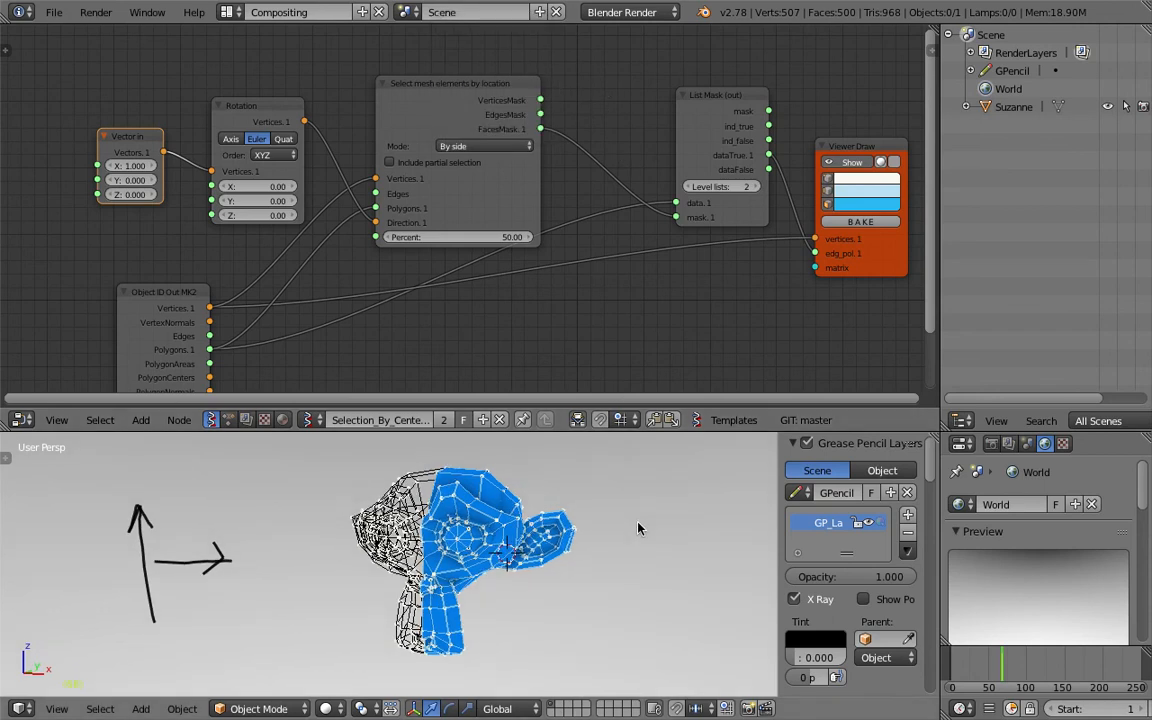